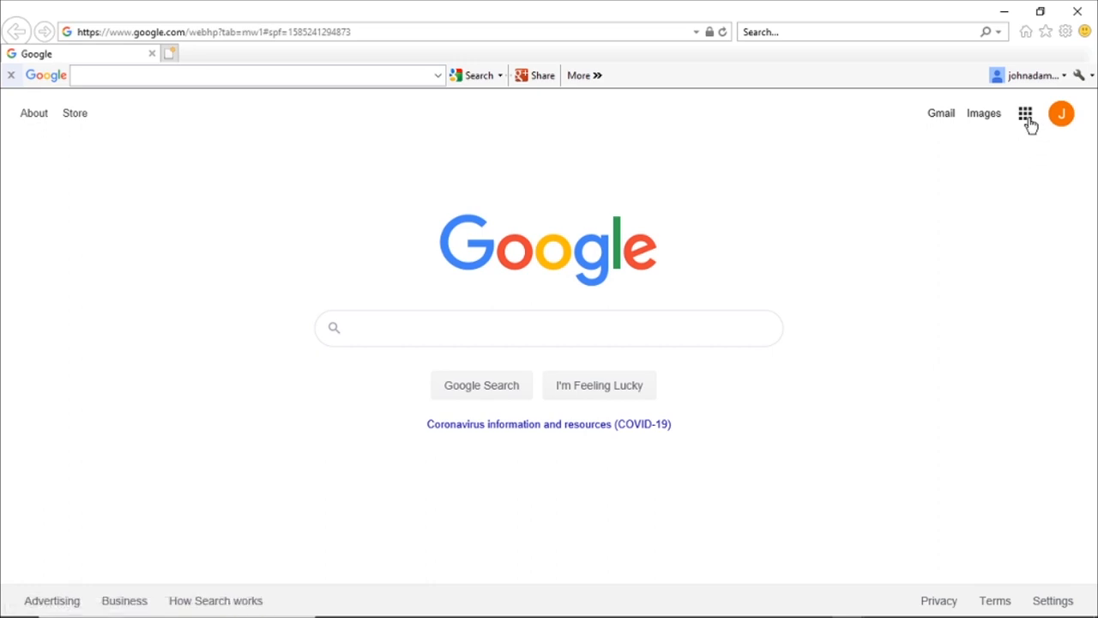
Step: Open the Google apps launcher and scroll it down until Docs is listed
{"action": "left_click", "coordinate": [1027, 118]}
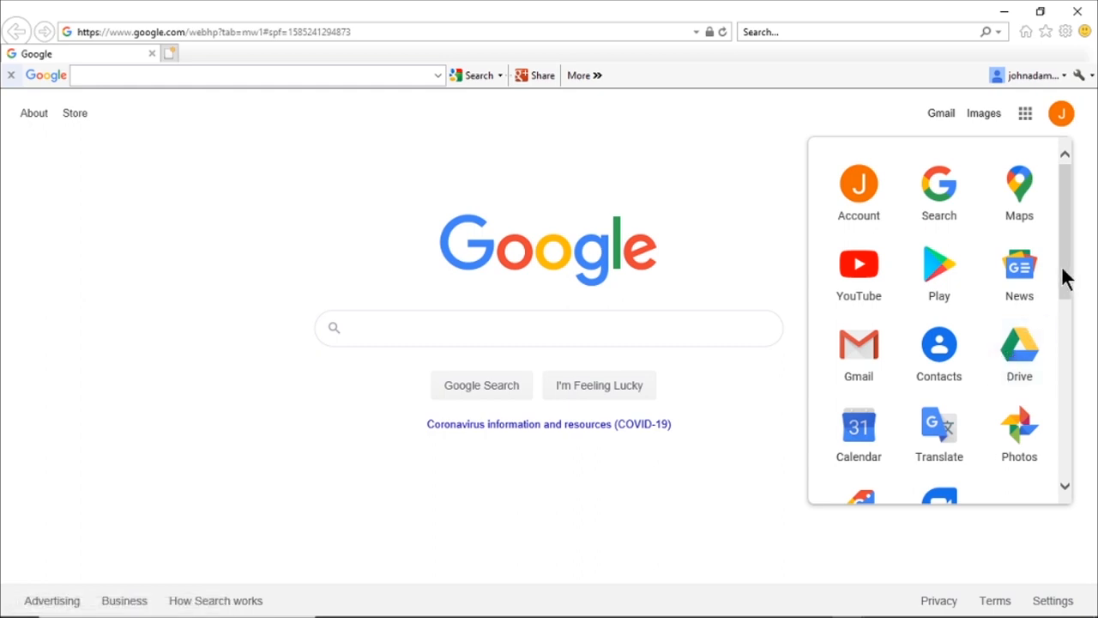
{"action": "left_click_drag", "start_coordinate": [1066, 277], "coordinate": [1066, 316]}
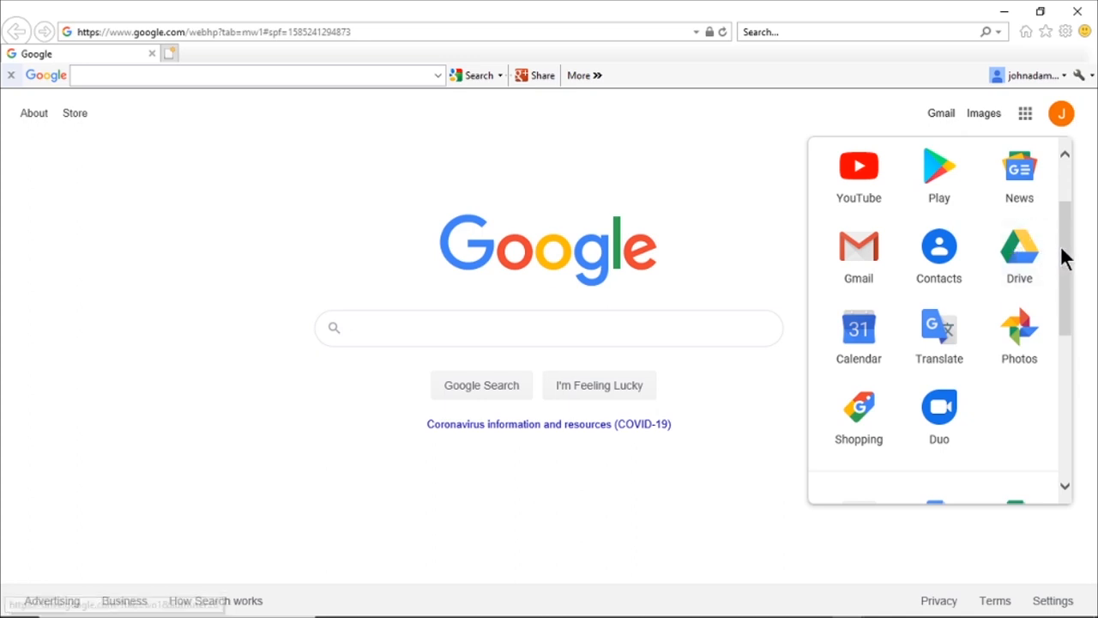
{"action": "left_click_drag", "start_coordinate": [1064, 258], "coordinate": [1077, 365]}
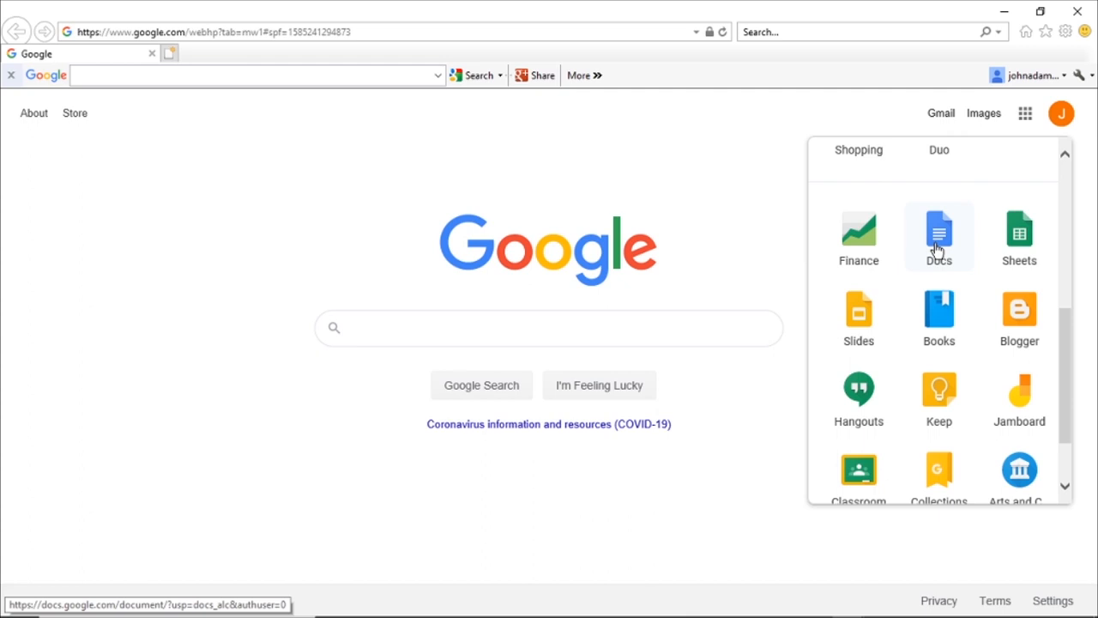
Step: Launch Google Docs from the apps launcher
{"action": "left_click", "coordinate": [938, 249]}
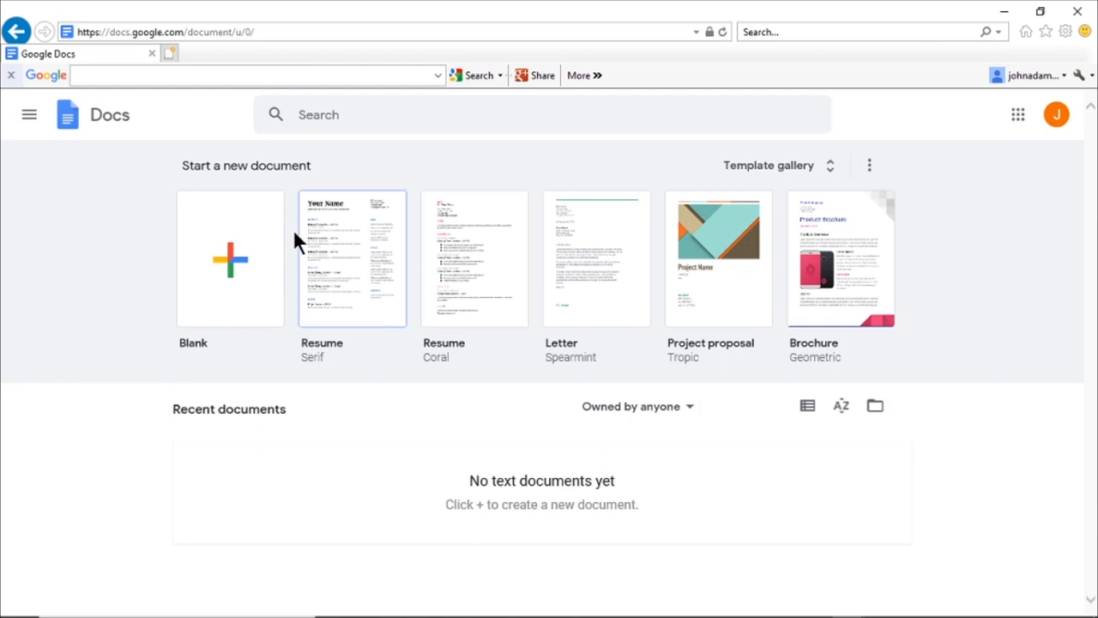
Step: Start a Blank document and title it 'Resume'
{"action": "left_click", "coordinate": [236, 267]}
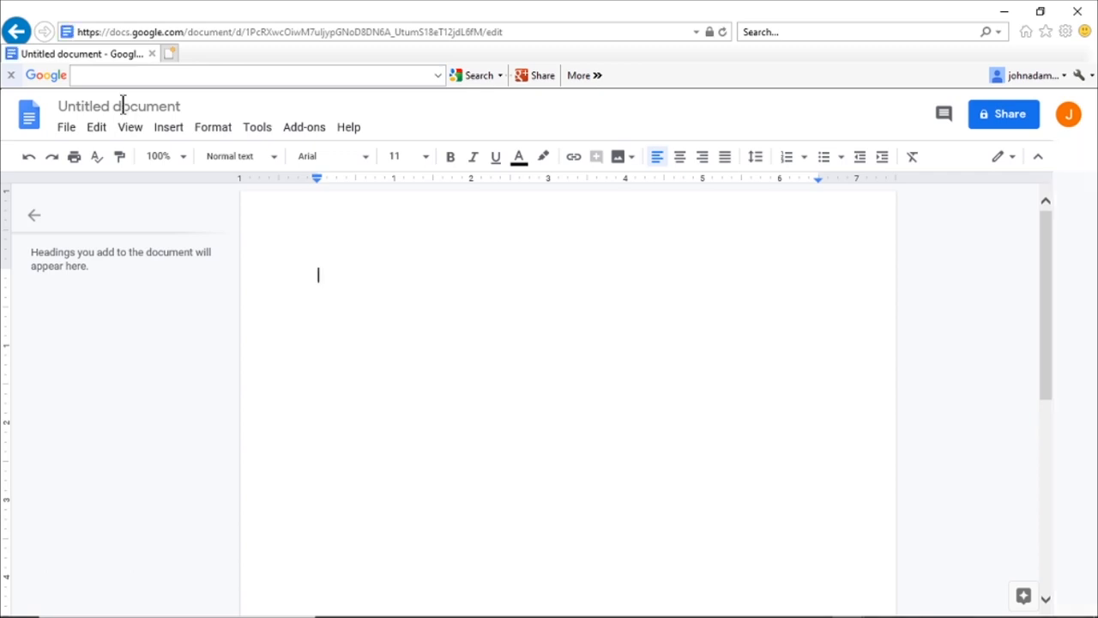
{"action": "left_click", "coordinate": [157, 105]}
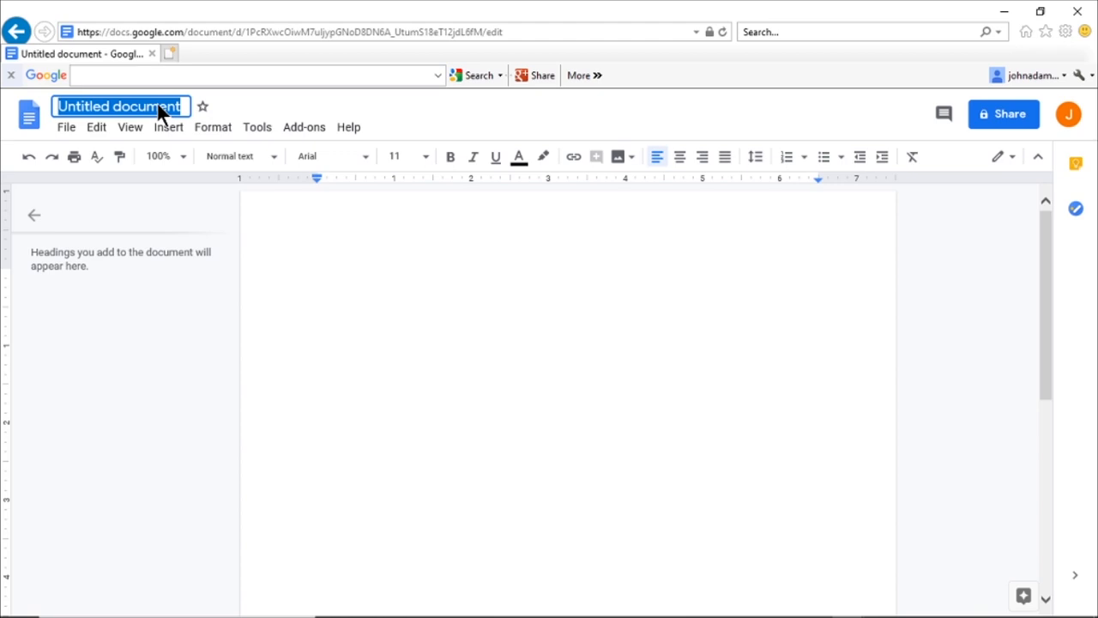
{"action": "type", "text": "R"}
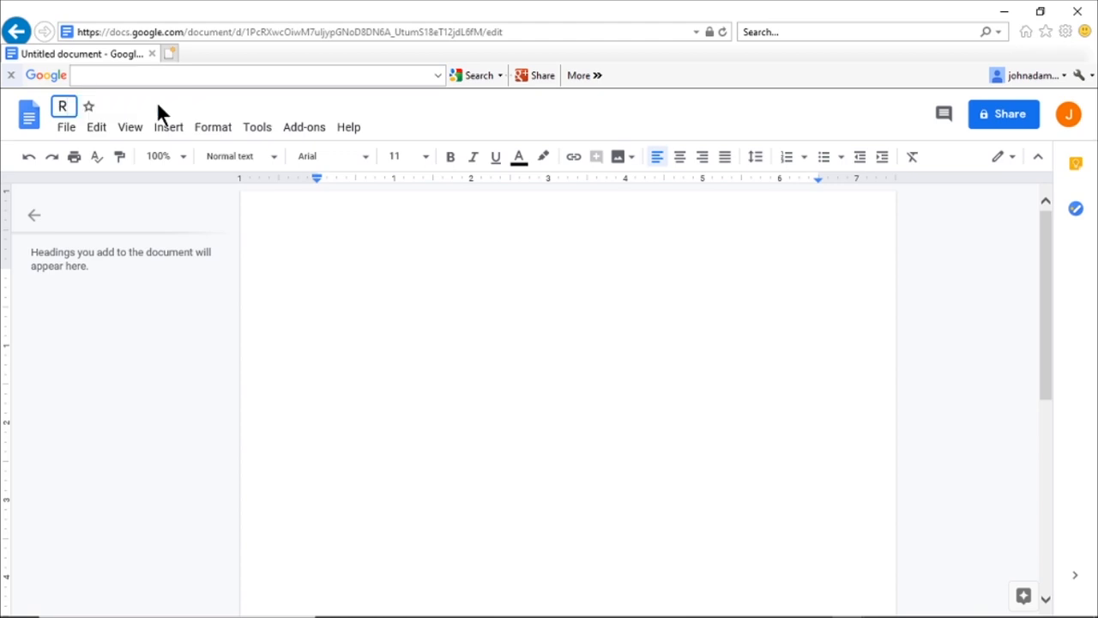
{"action": "type", "text": "esume"}
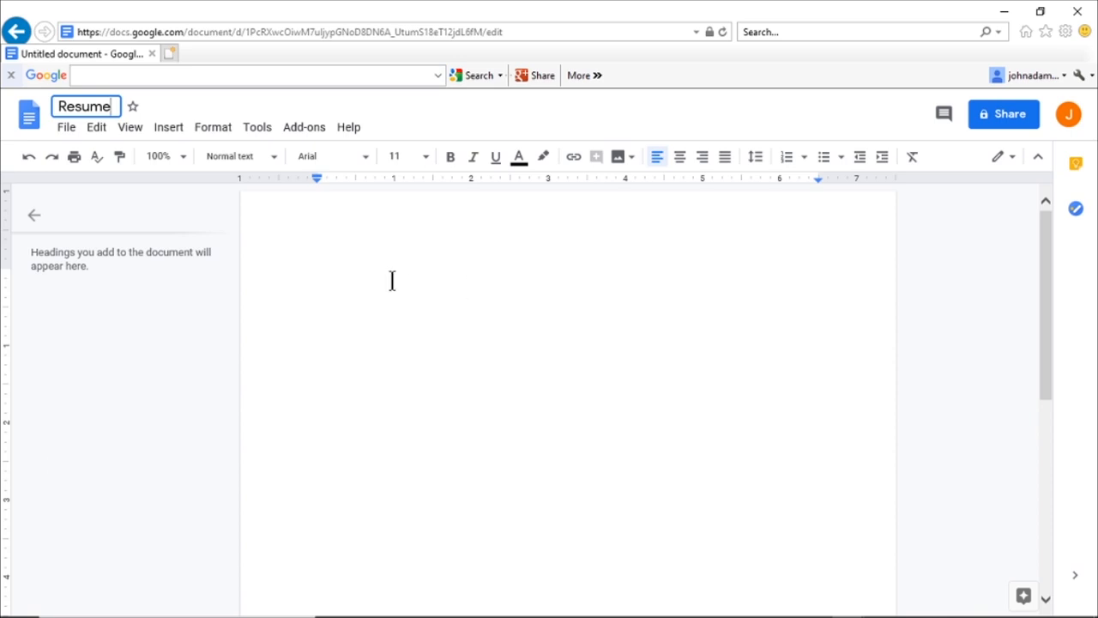
{"action": "left_click", "coordinate": [334, 247]}
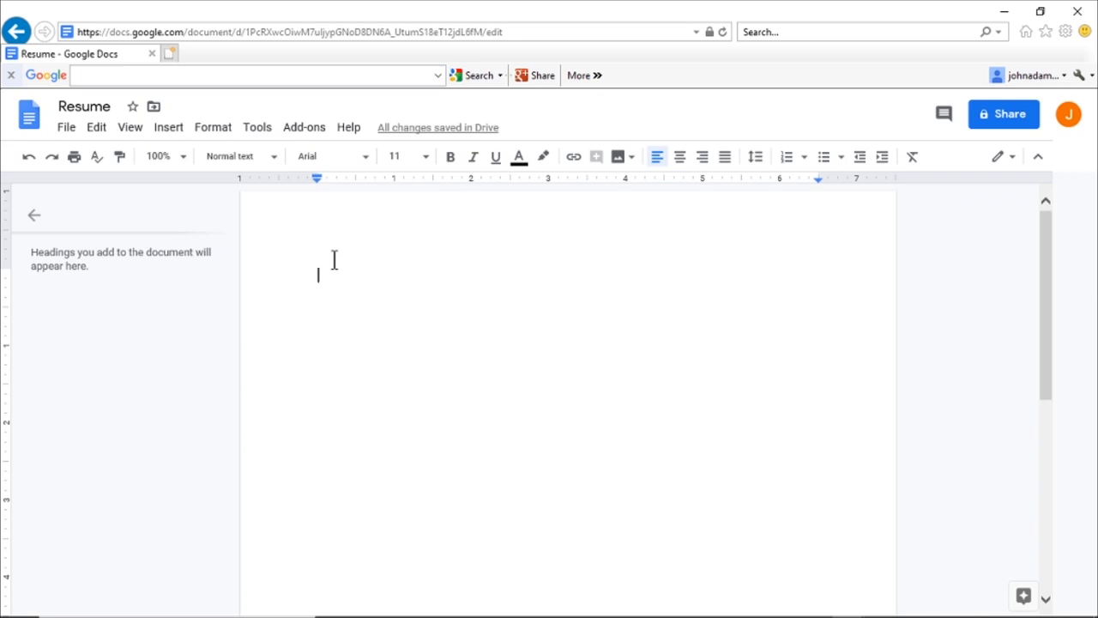
Step: Type the person's name, street address, and city with ZIP code on separate lines
{"action": "type", "text": "John Adams"}
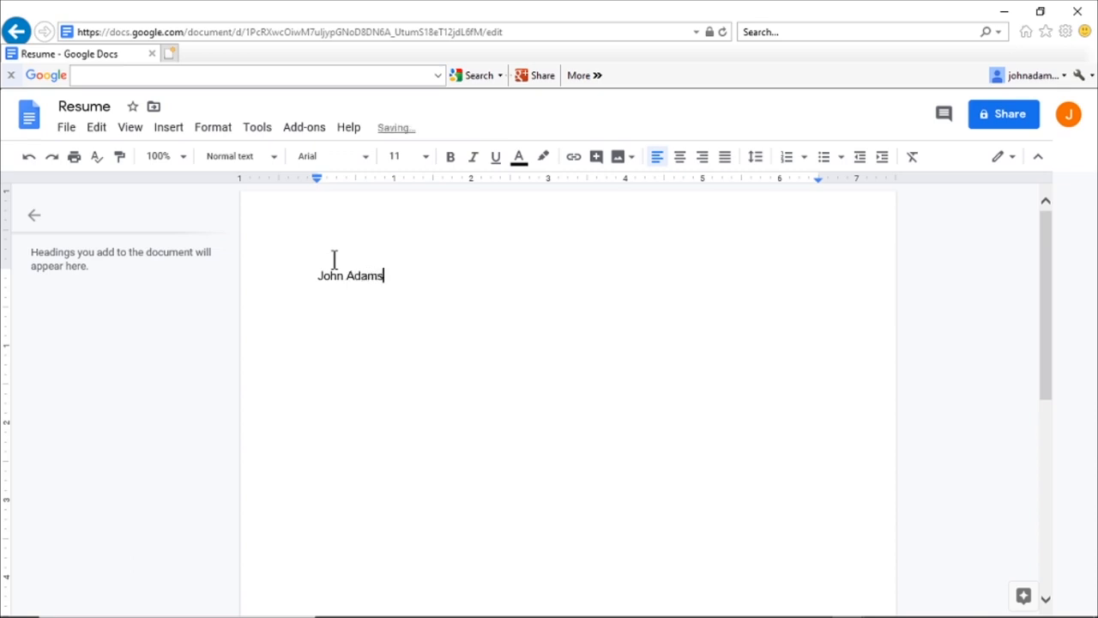
{"action": "key", "text": "Return"}
{"action": "type", "text": "1000 President Drive"}
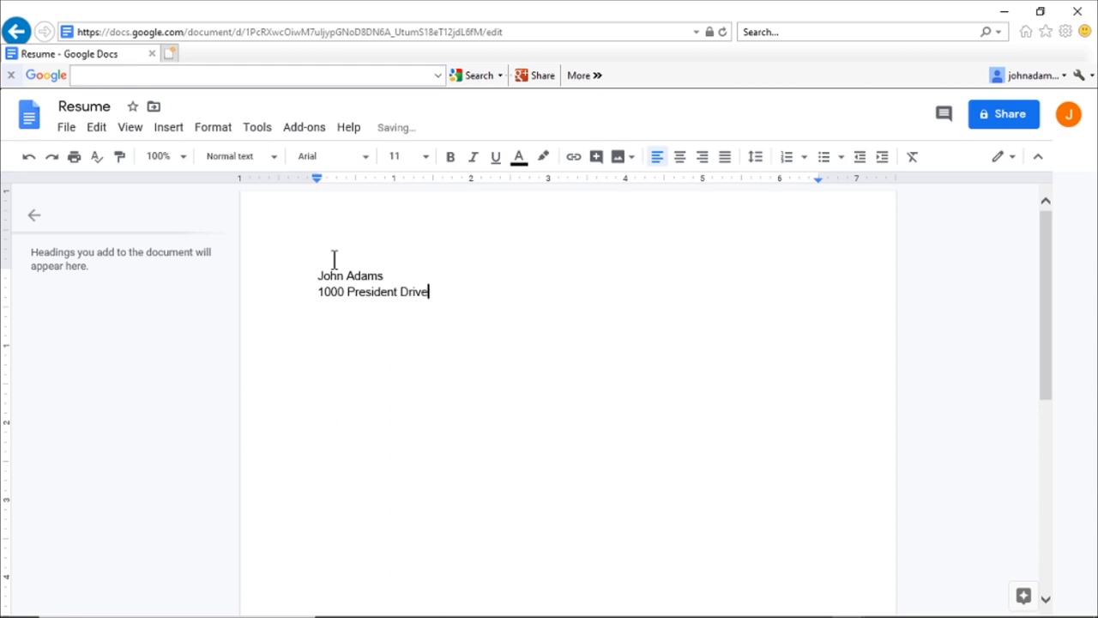
{"action": "key", "text": "Return"}
{"action": "type", "text": "Washington "}
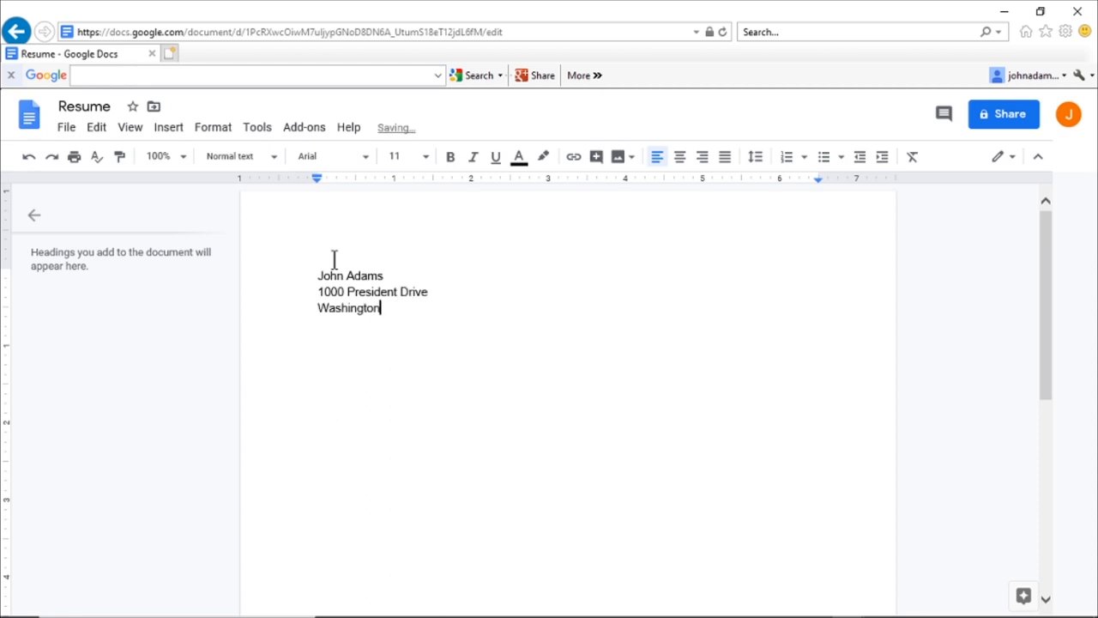
{"action": "type", "text": "DC 20002"}
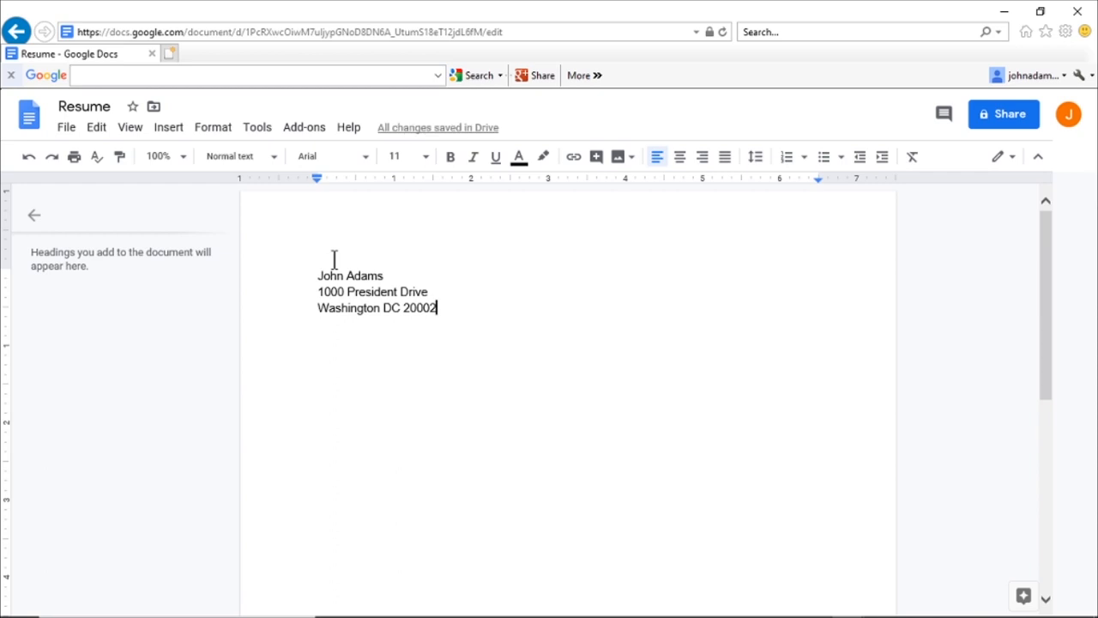
{"action": "key", "text": "Return"}
Step: Add the phone number, e-mail address and LinkedIn profile lines, then a blank line
{"action": "type", "text": "561"}
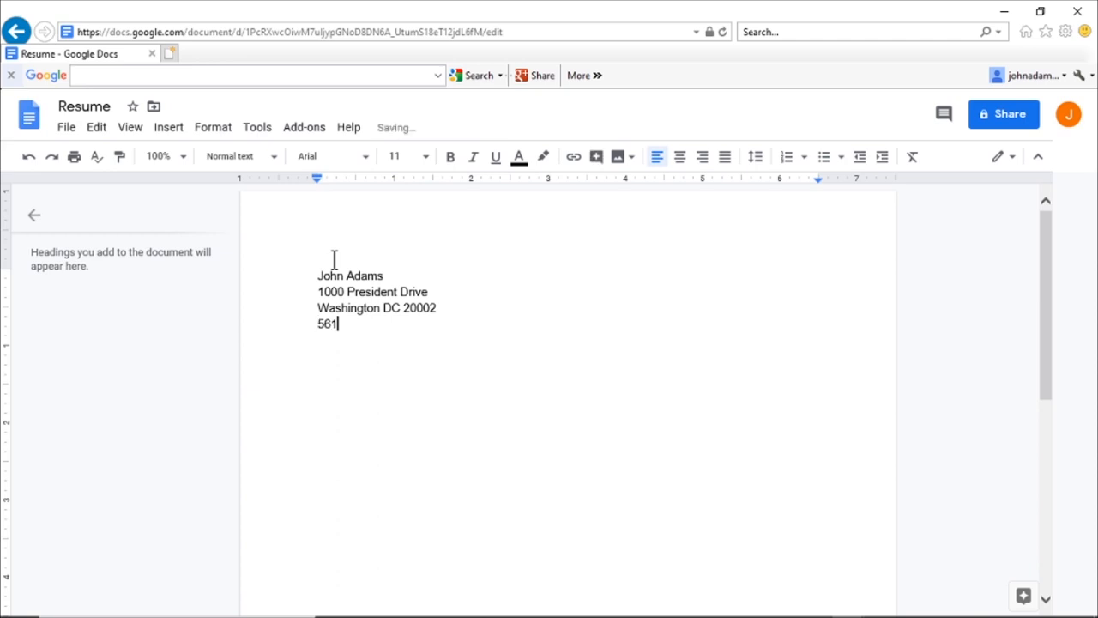
{"action": "type", "text": "-555-1212"}
{"action": "key", "text": "Return"}
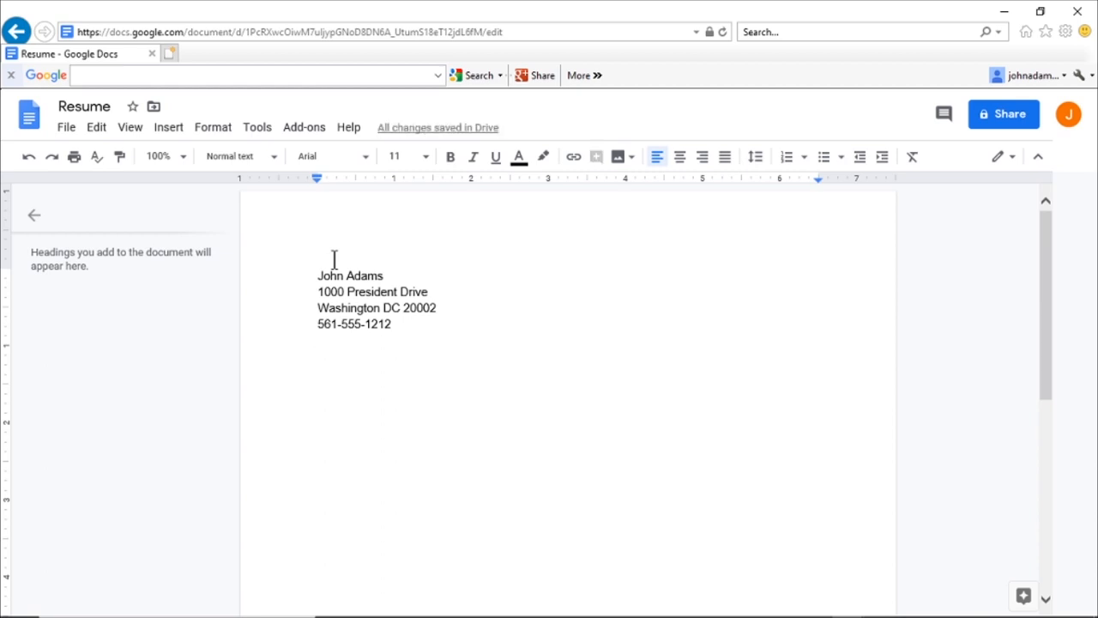
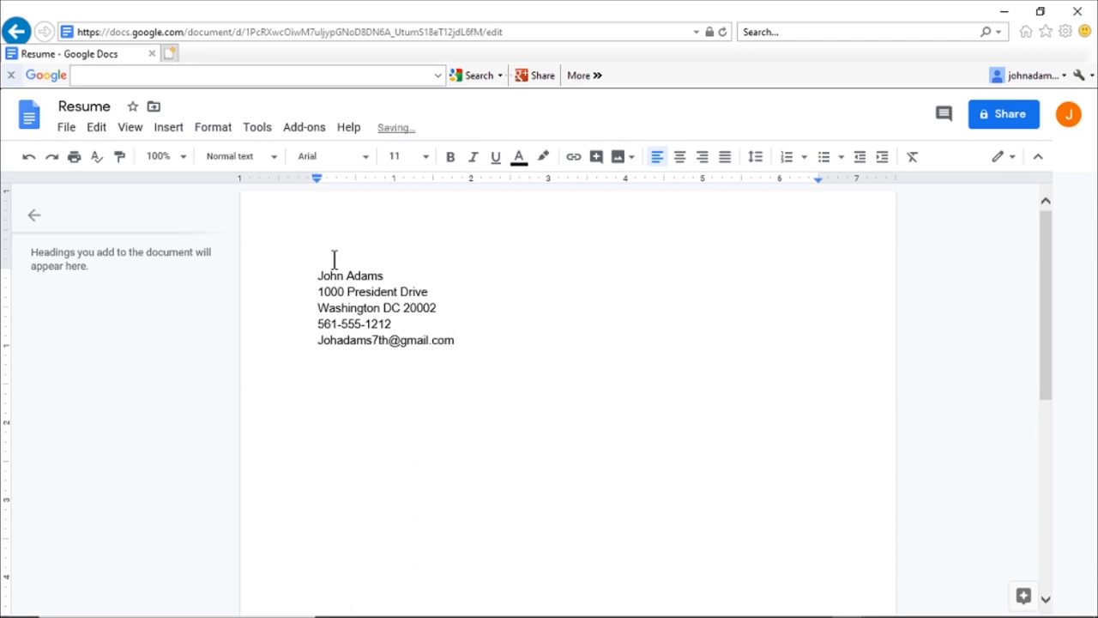
{"action": "key", "text": "Return"}
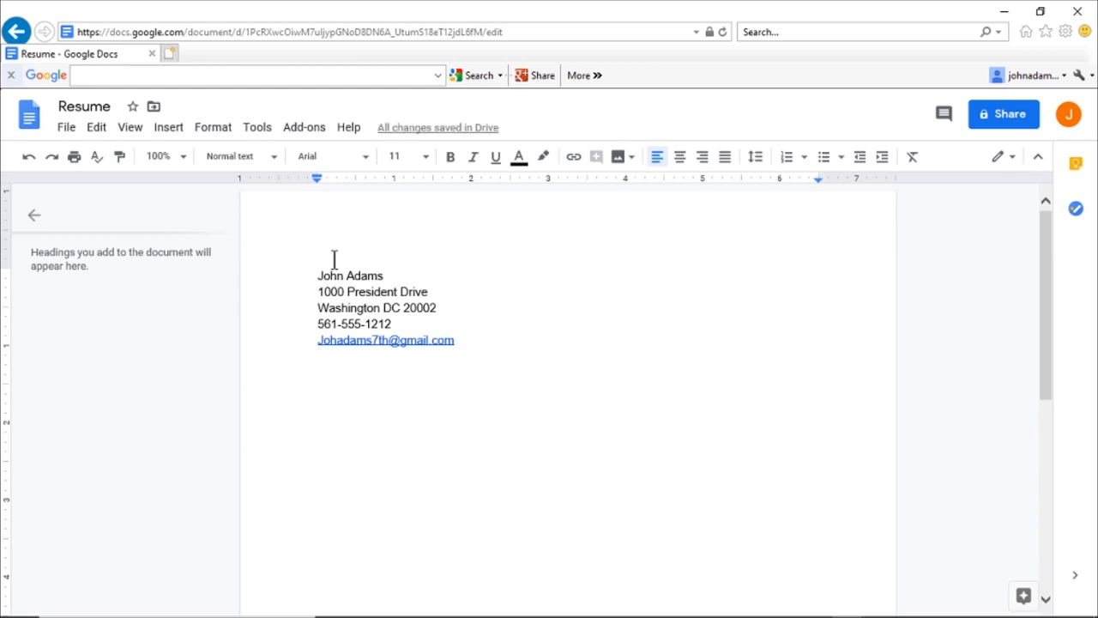
{"action": "type", "text": "linked"}
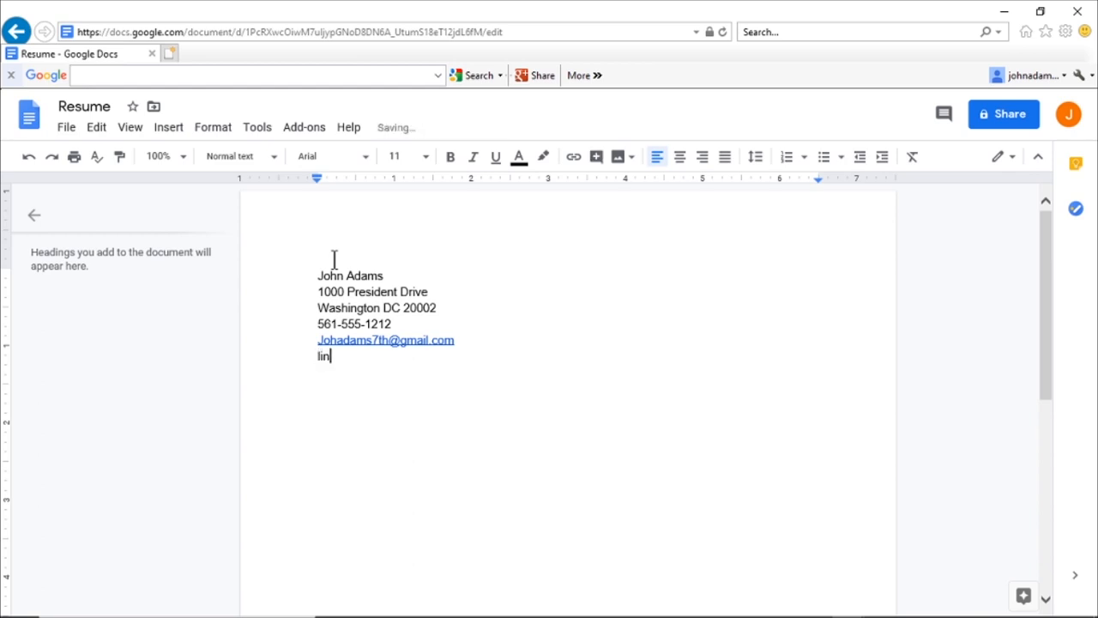
{"action": "key", "text": "BackSpace"}
{"action": "key", "text": "BackSpace"}
{"action": "key", "text": "BackSpace"}
{"action": "key", "text": "BackSpace"}
{"action": "key", "text": "BackSpace"}
{"action": "key", "text": "BackSpace"}
{"action": "type", "text": "L"}
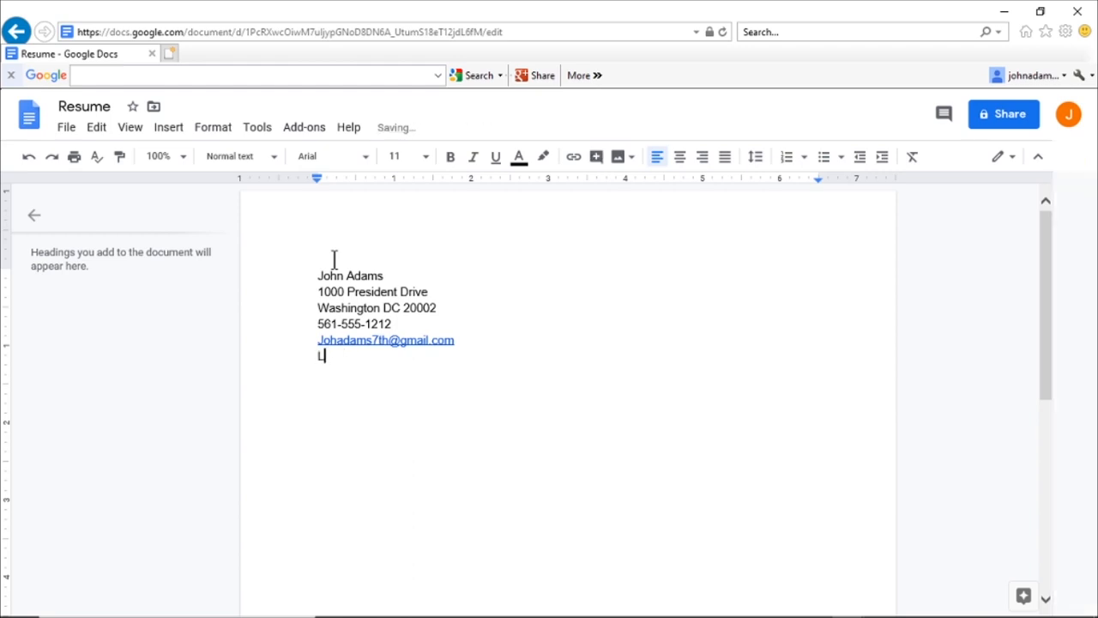
{"action": "type", "text": "inkedIn/johnadams"}
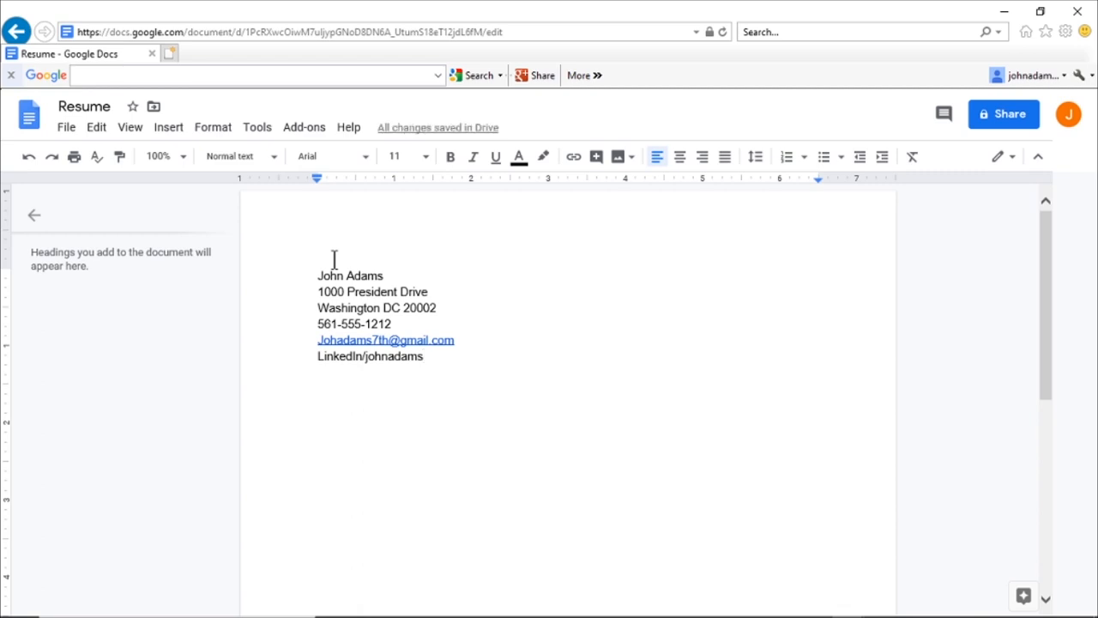
{"action": "key", "text": "Return"}
{"action": "key", "text": "Return"}
Step: Type a 'Job 1 Date' heading with a 'Title Responsibilities' placeholder line beneath it
{"action": "type", "text": "Job 1"}
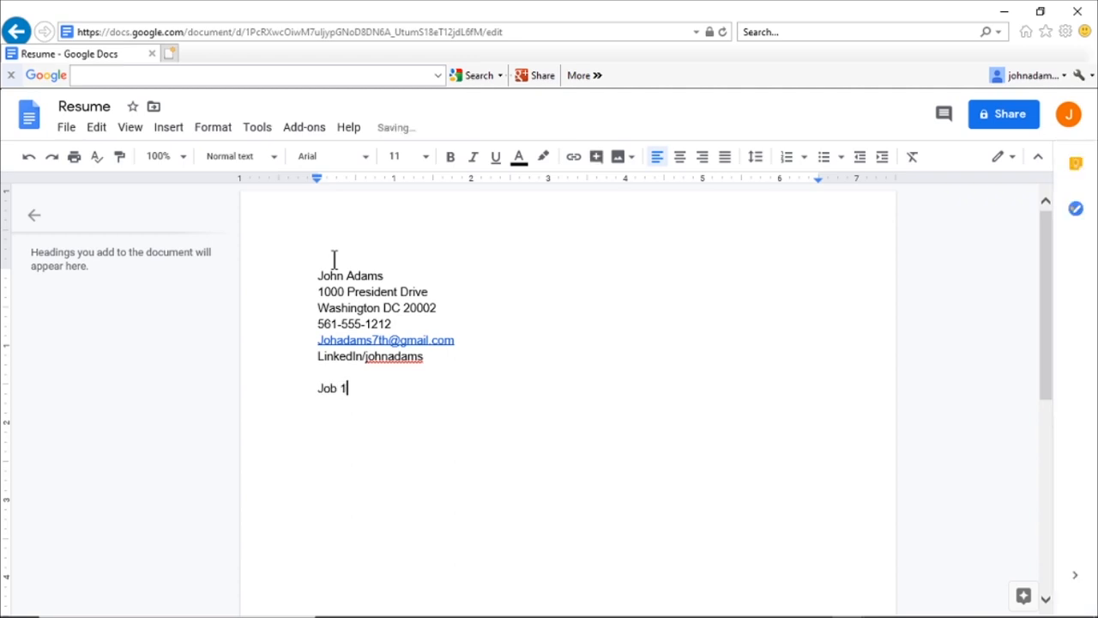
{"action": "type", "text": " Date"}
{"action": "key", "text": "Return"}
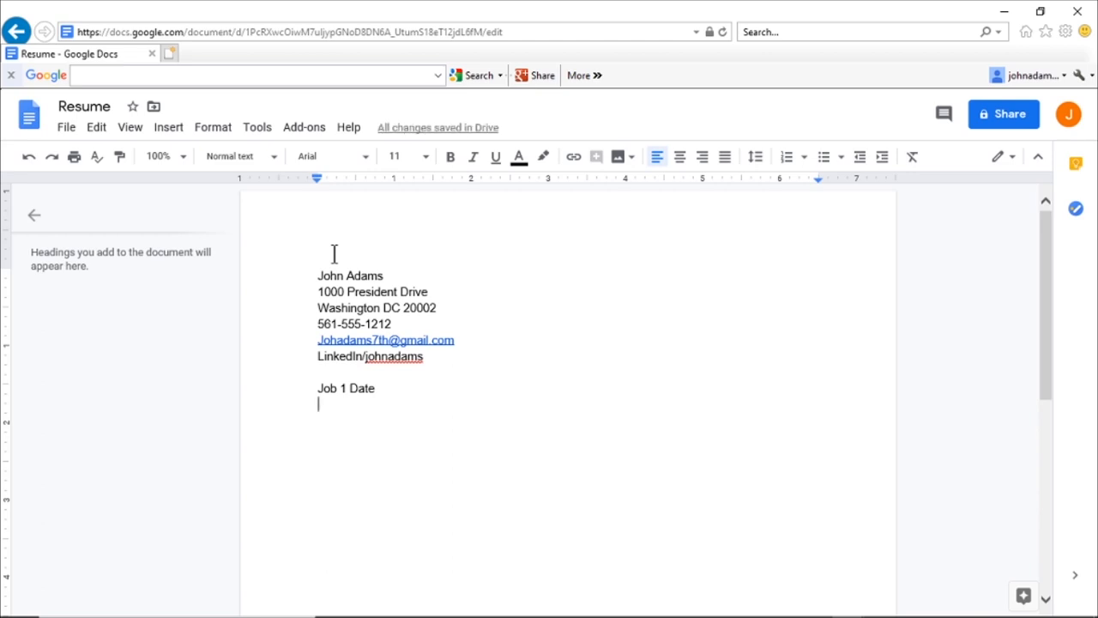
{"action": "type", "text": "Title R"}
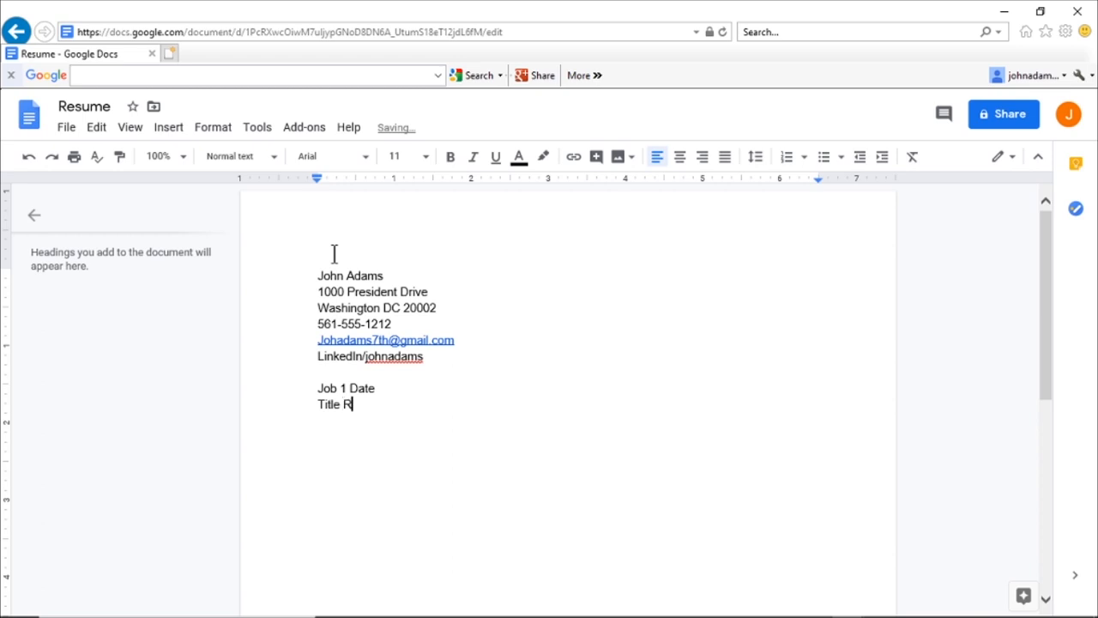
{"action": "type", "text": "esponsibilties"}
{"action": "left_click", "coordinate": [351, 388]}
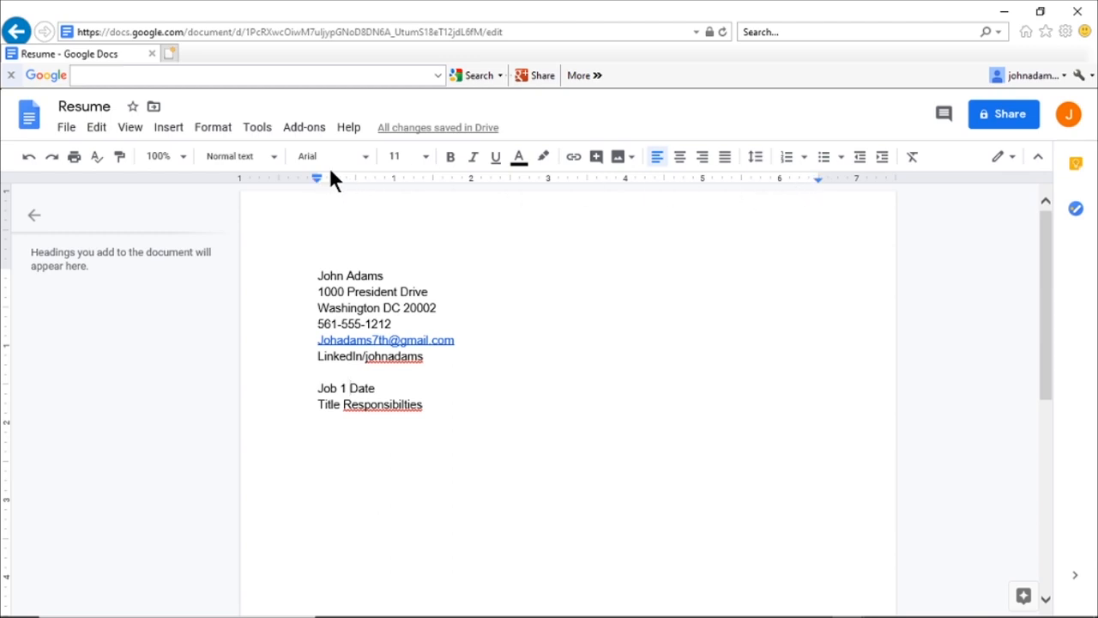
Step: Add a right tab stop near 6.31 inches so 'Date' aligns to the right margin
{"action": "left_click", "coordinate": [395, 177]}
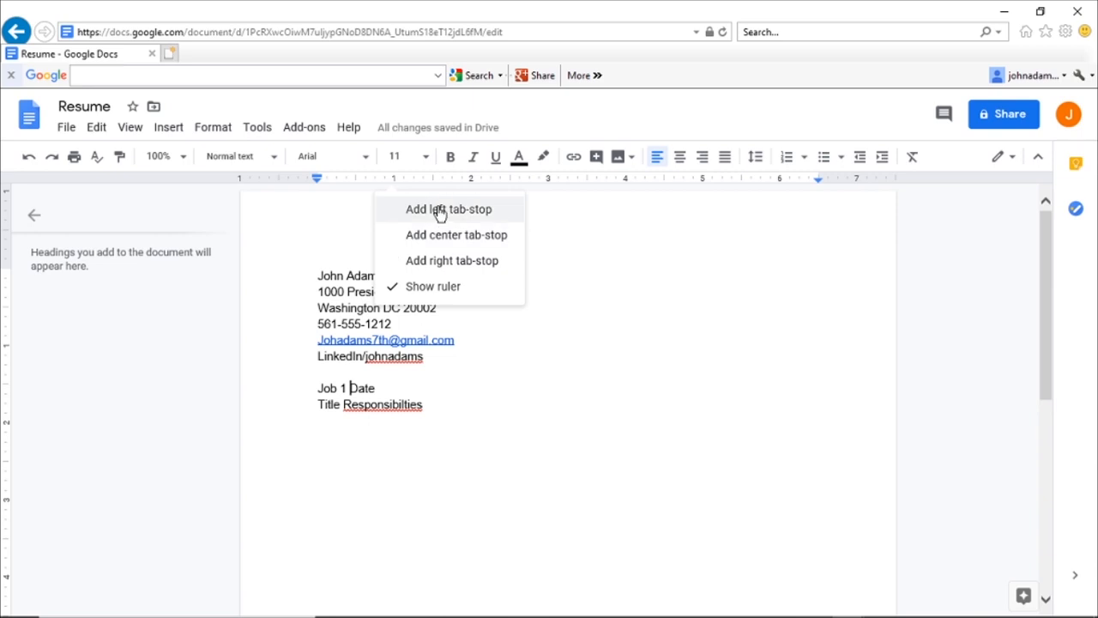
{"action": "left_click", "coordinate": [451, 260]}
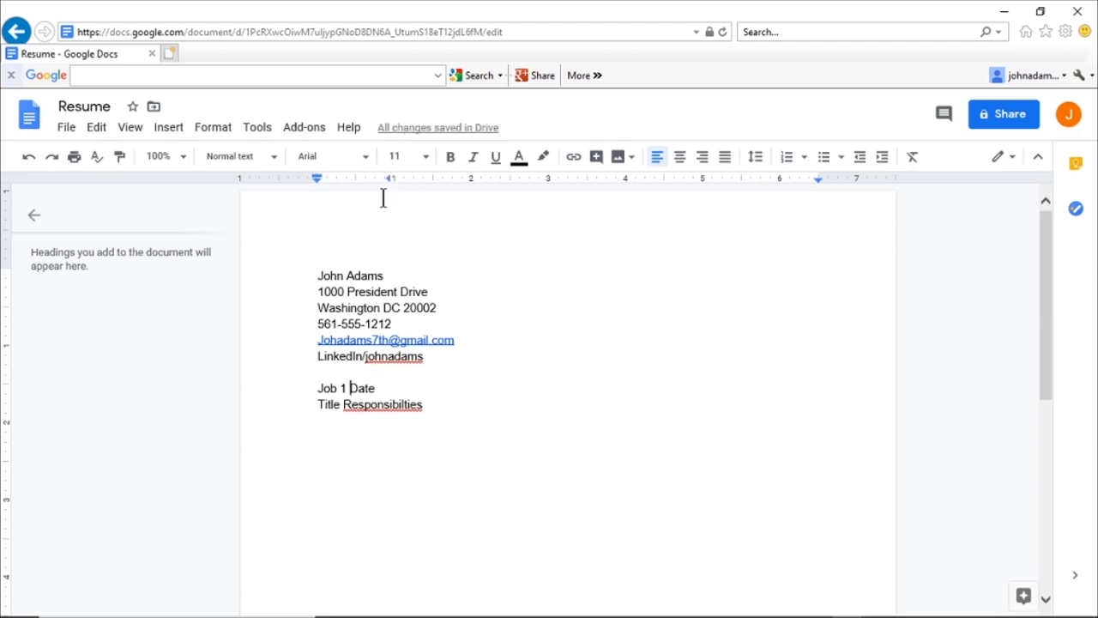
{"action": "key", "text": "Tab"}
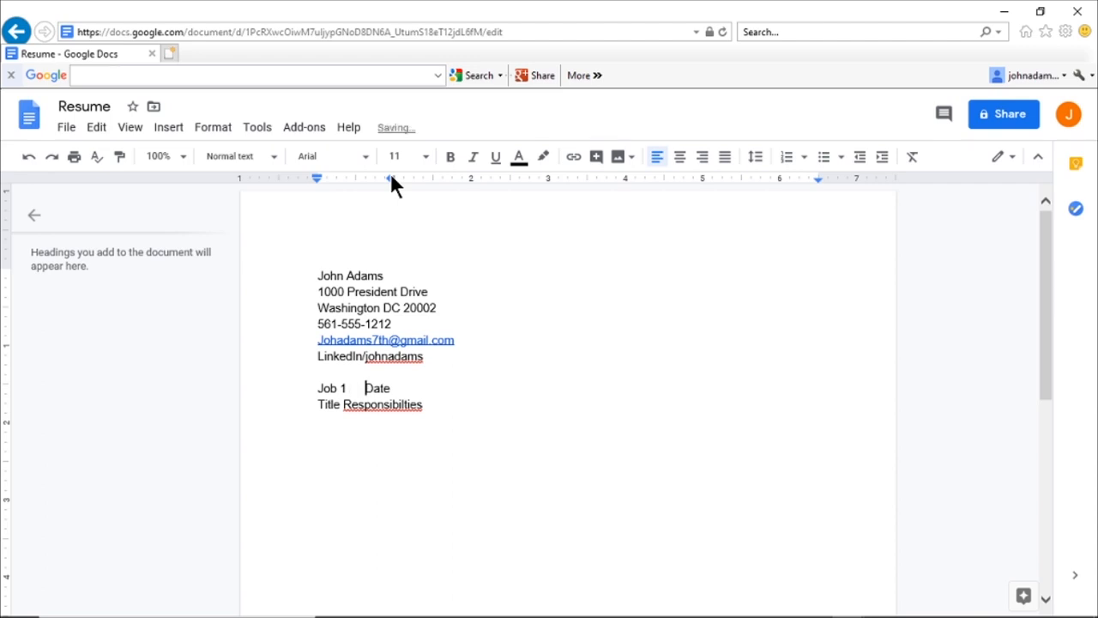
{"action": "left_click_drag", "start_coordinate": [391, 180], "coordinate": [802, 183]}
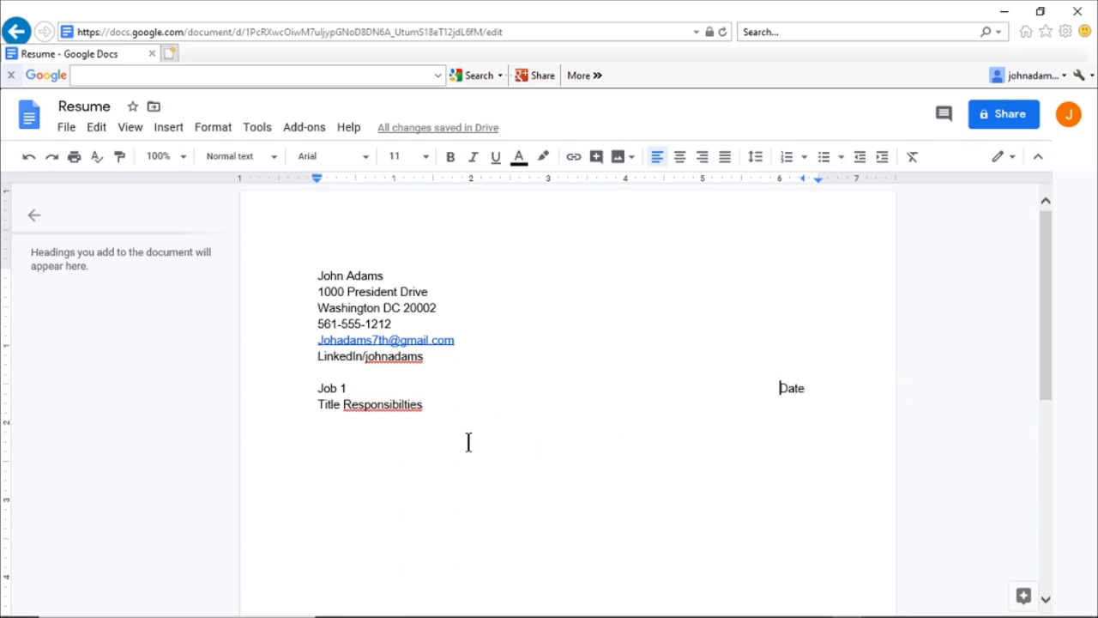
{"action": "left_click_drag", "start_coordinate": [319, 387], "coordinate": [436, 398]}
{"action": "key", "text": "ctrl+c"}
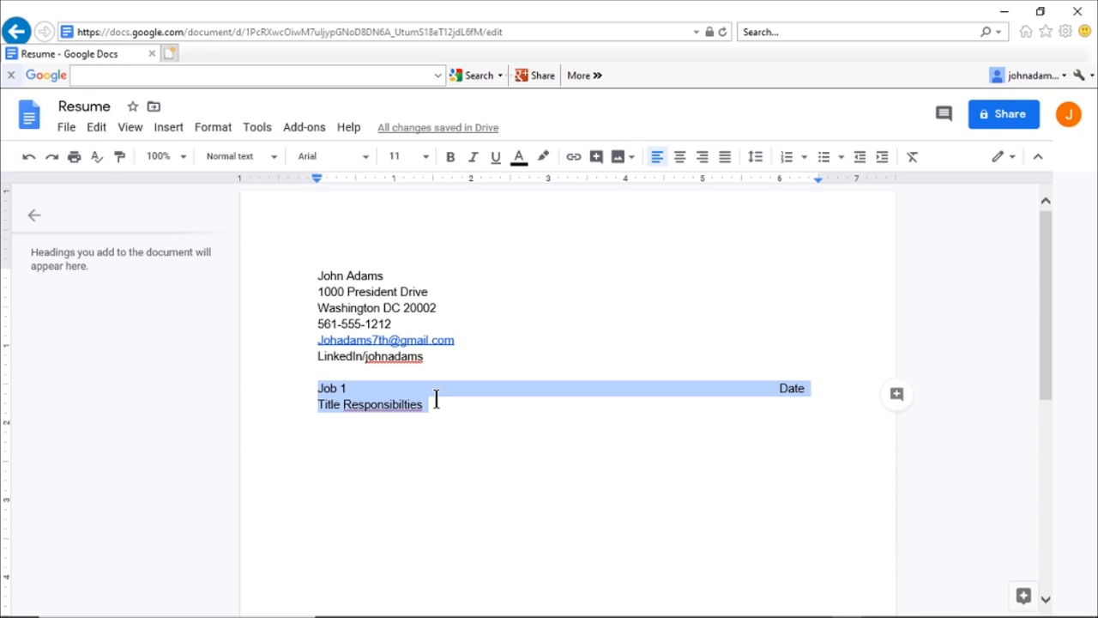
Step: Paste a copy of the Job 1 entry below as a second job entry
{"action": "left_click", "coordinate": [319, 440]}
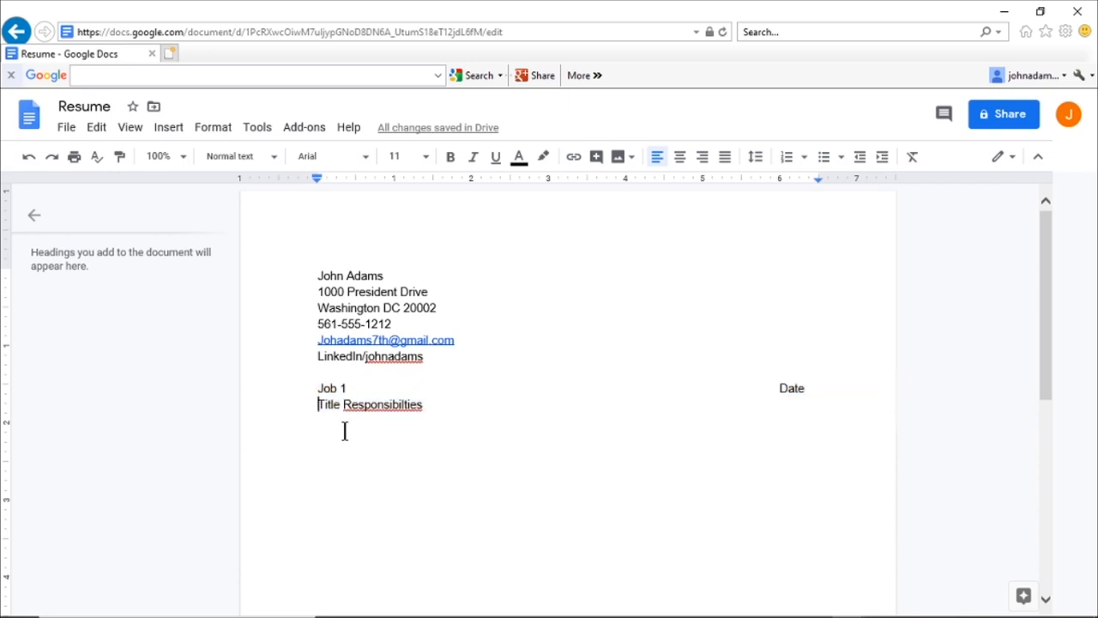
{"action": "left_click", "coordinate": [455, 408]}
{"action": "key", "text": "Return"}
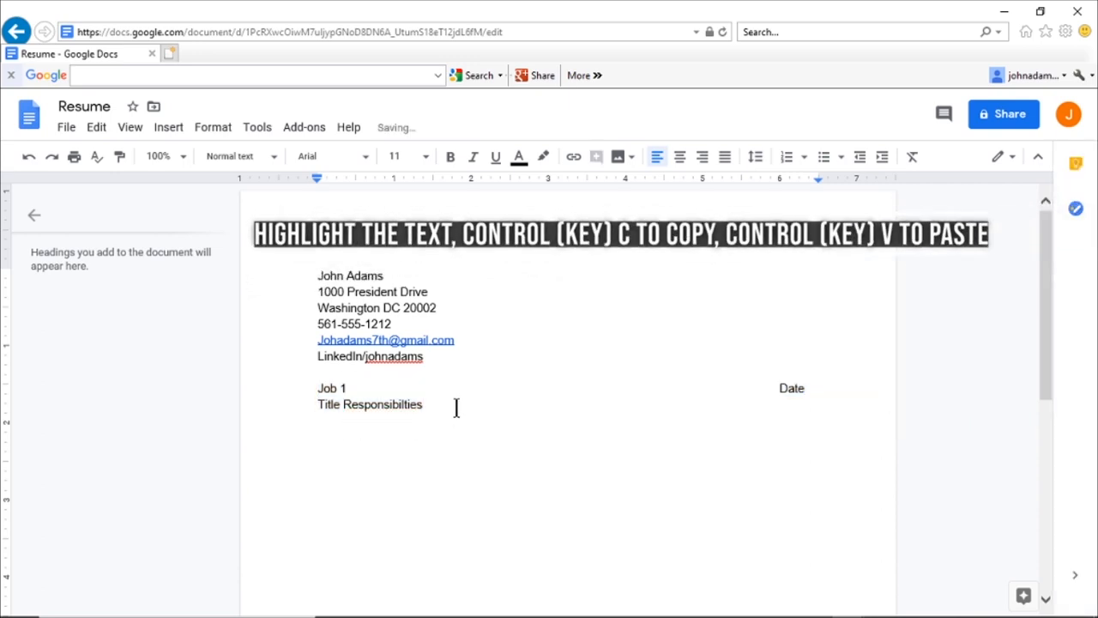
{"action": "key", "text": "ctrl+v"}
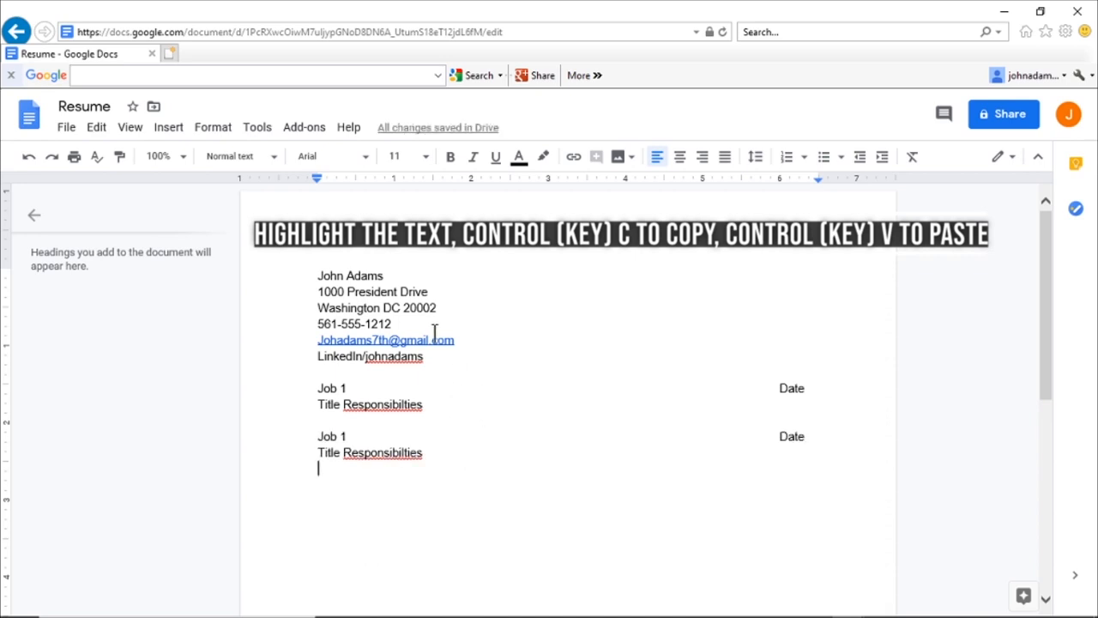
Step: Correct the misspelling to 'Responsibilities' in both title lines
{"action": "right_click", "coordinate": [382, 403]}
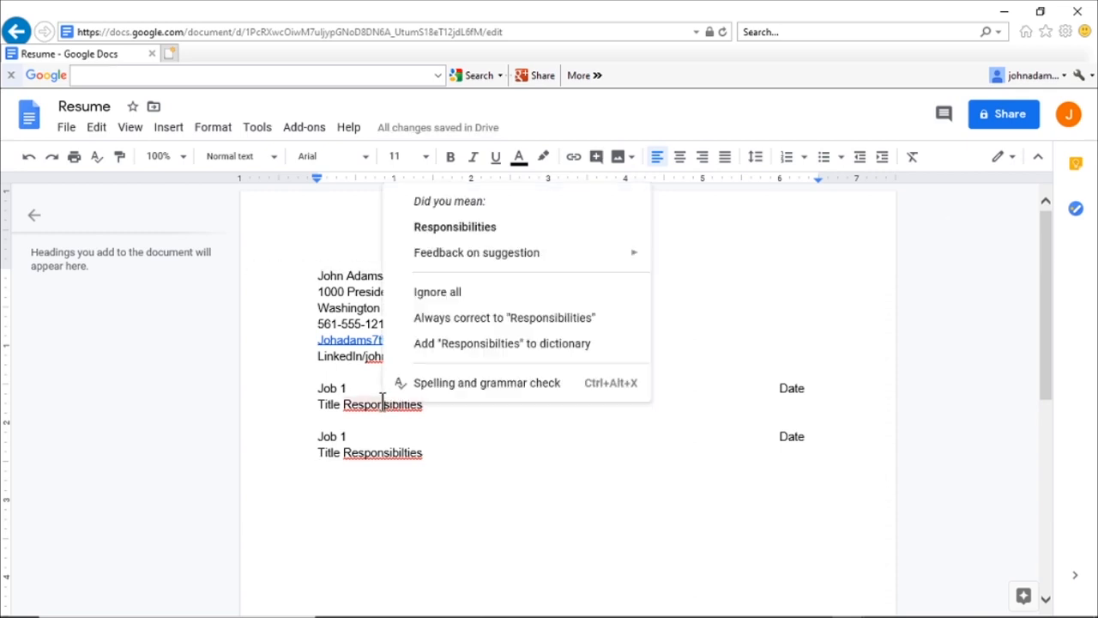
{"action": "left_click", "coordinate": [439, 228]}
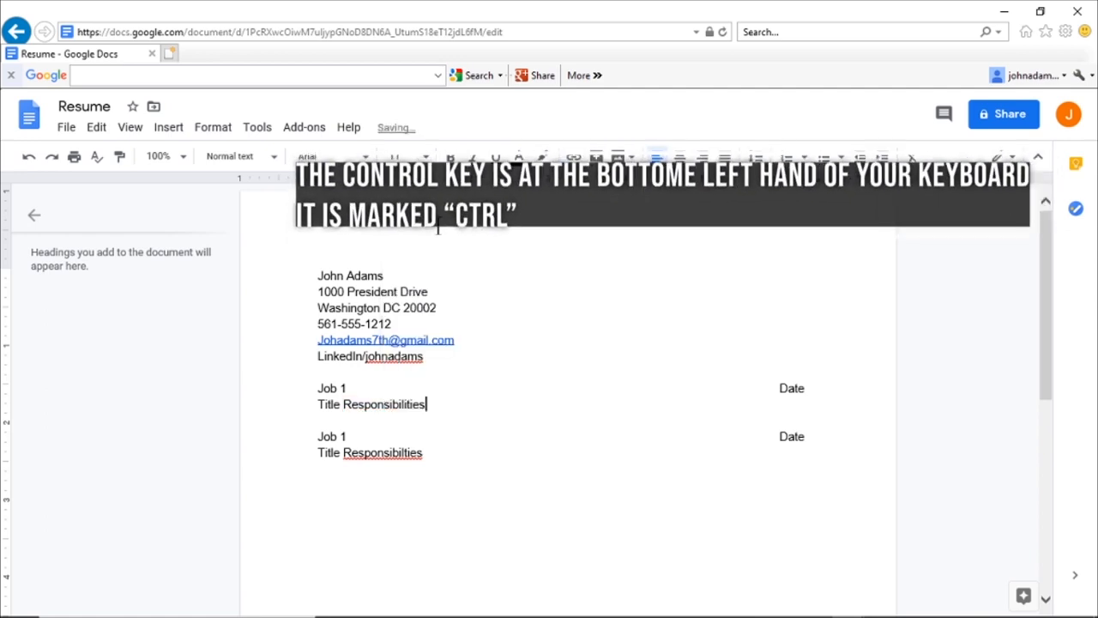
{"action": "right_click", "coordinate": [393, 453]}
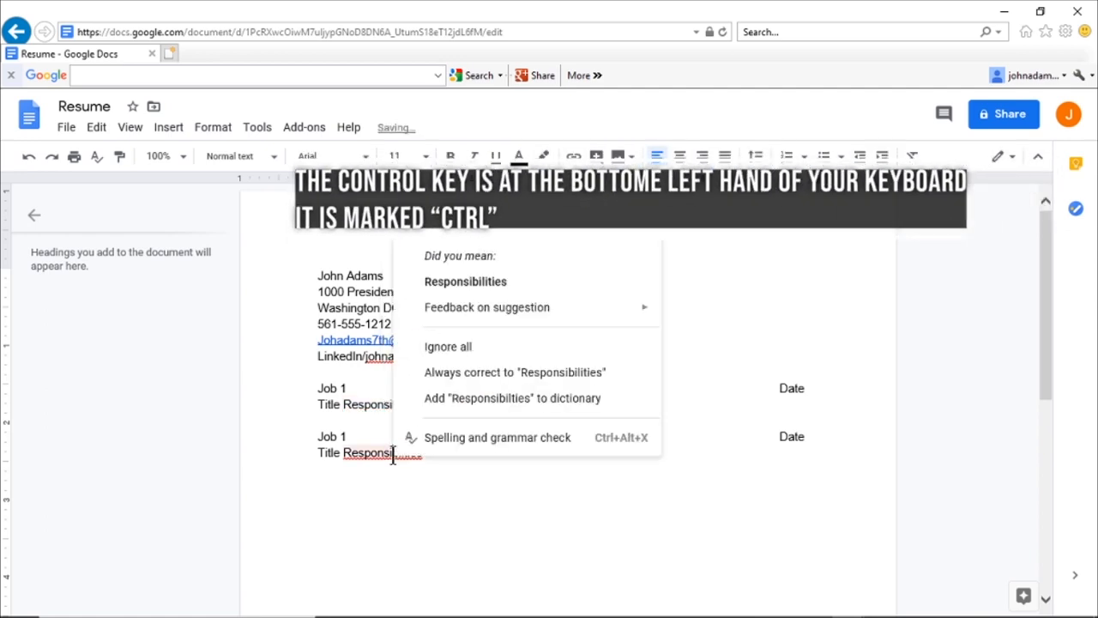
{"action": "left_click", "coordinate": [455, 283]}
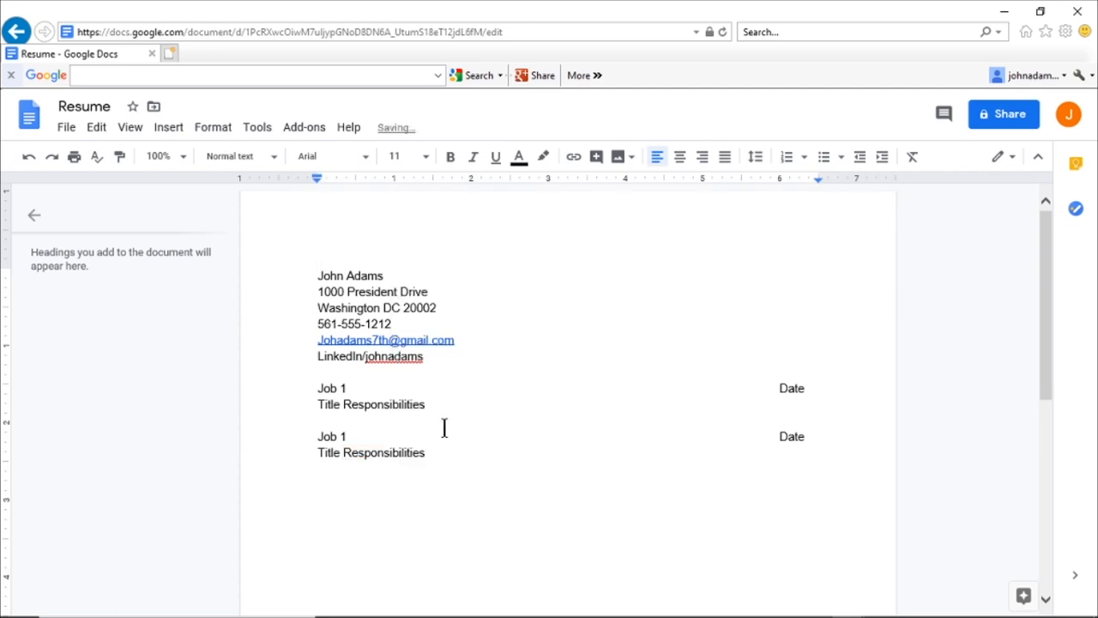
Step: Change the first entry's heading to 'USA' with the date '1800'
{"action": "left_click_drag", "start_coordinate": [350, 388], "coordinate": [322, 380]}
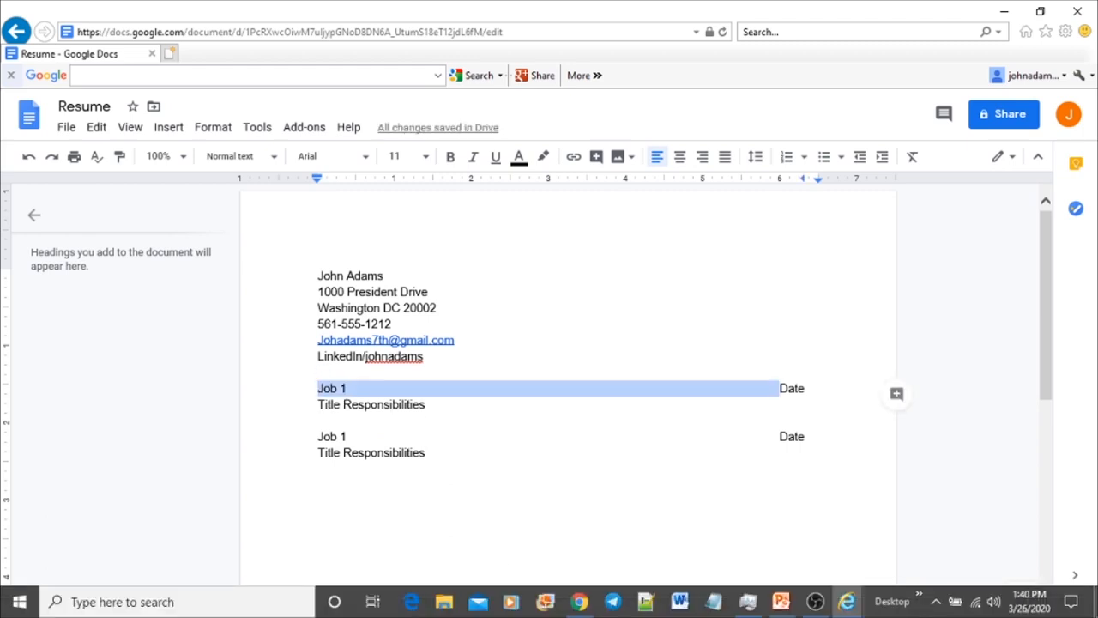
{"action": "key", "text": "Right"}
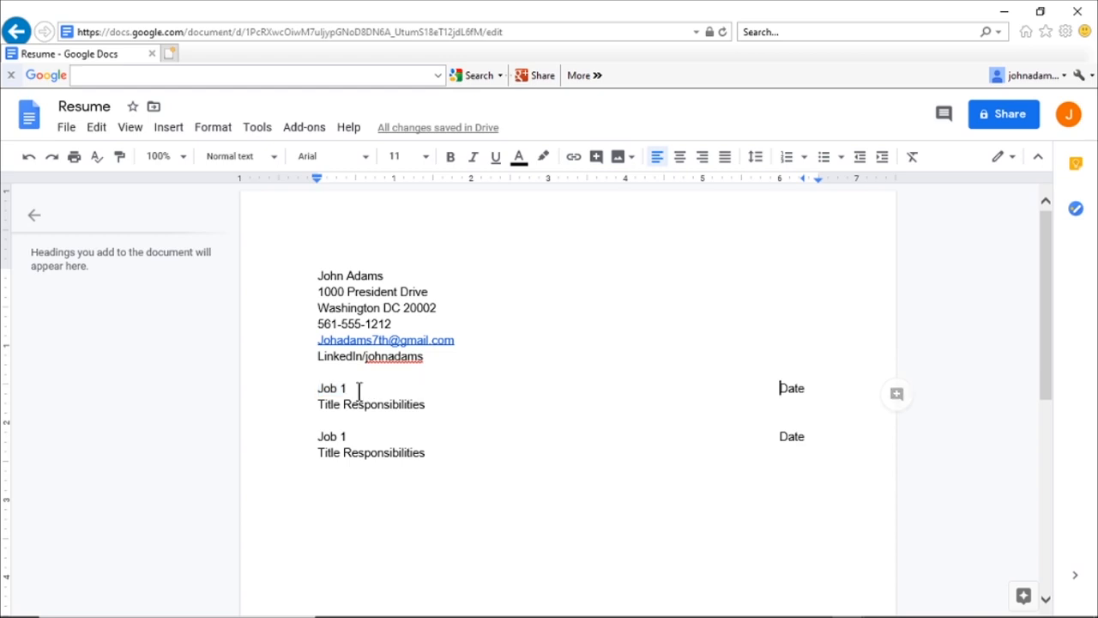
{"action": "left_click", "coordinate": [354, 380]}
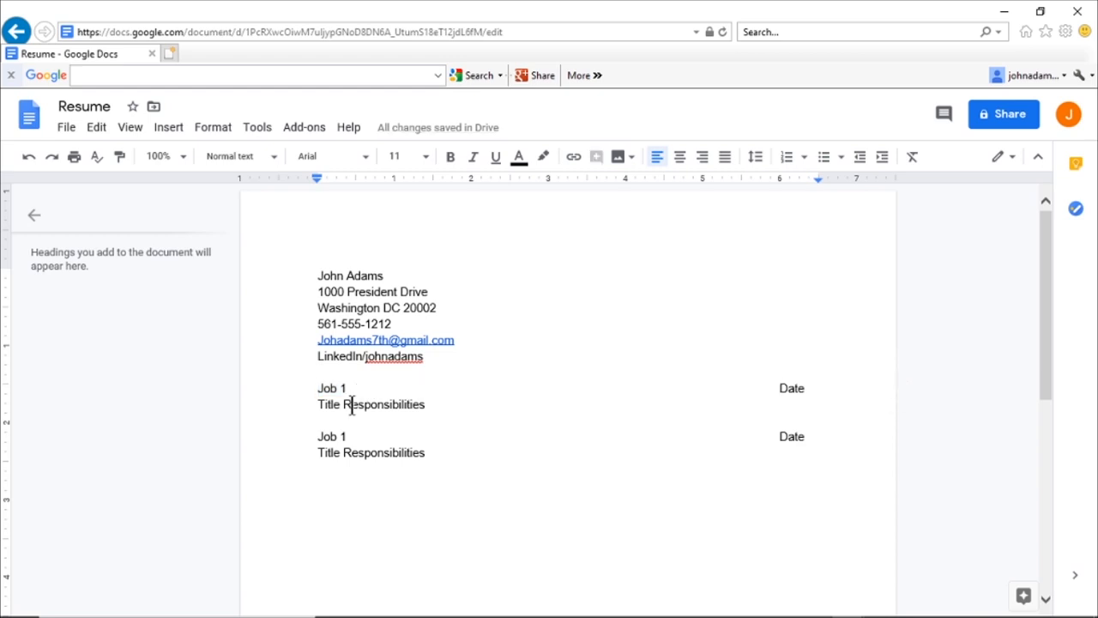
{"action": "left_click", "coordinate": [353, 390]}
{"action": "key", "text": "BackSpace"}
{"action": "key", "text": "BackSpace"}
{"action": "key", "text": "BackSpace"}
{"action": "key", "text": "BackSpace"}
{"action": "key", "text": "BackSpace"}
{"action": "key", "text": "BackSpace"}
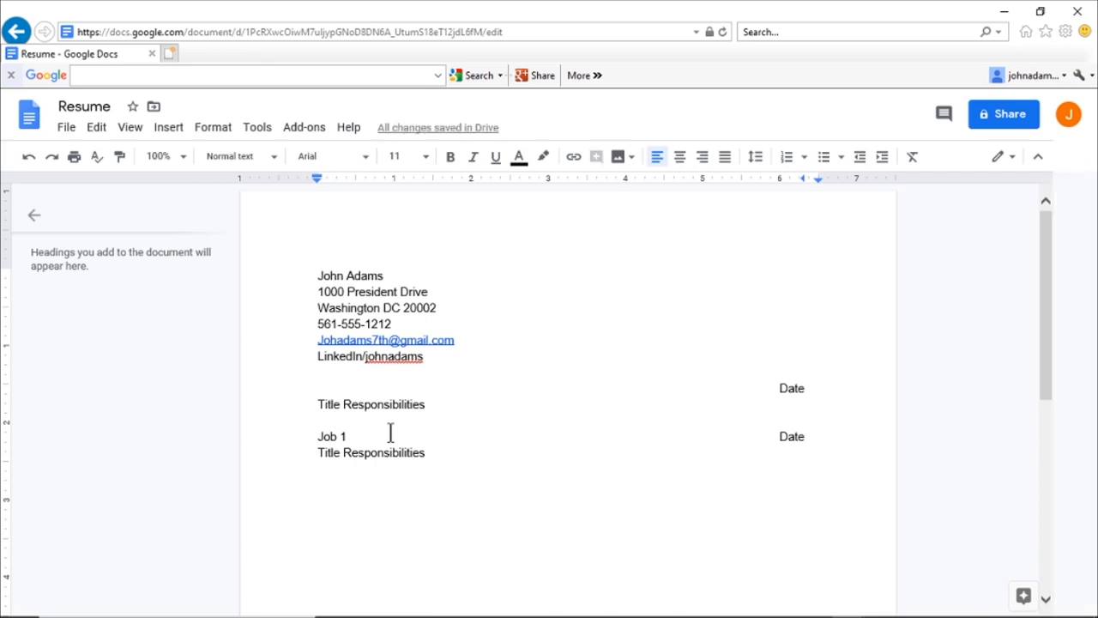
{"action": "type", "text": "Presidne"}
{"action": "key", "text": "BackSpace"}
{"action": "key", "text": "BackSpace"}
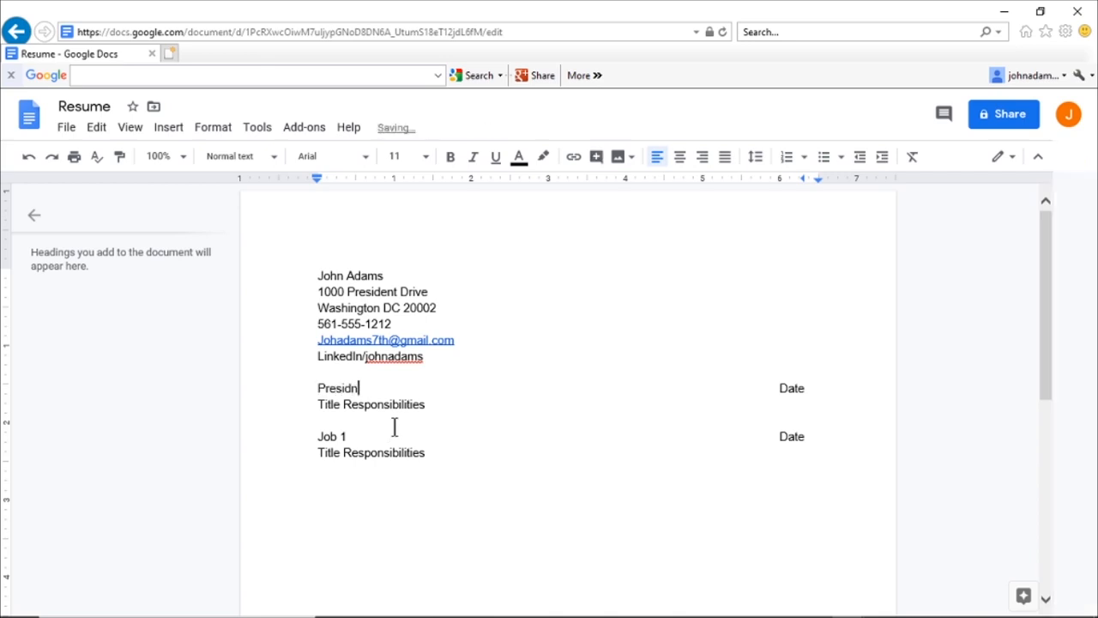
{"action": "type", "text": "ent, USA"}
{"action": "left_click_drag", "start_coordinate": [805, 389], "coordinate": [779, 398]}
{"action": "type", "text": "1800"}
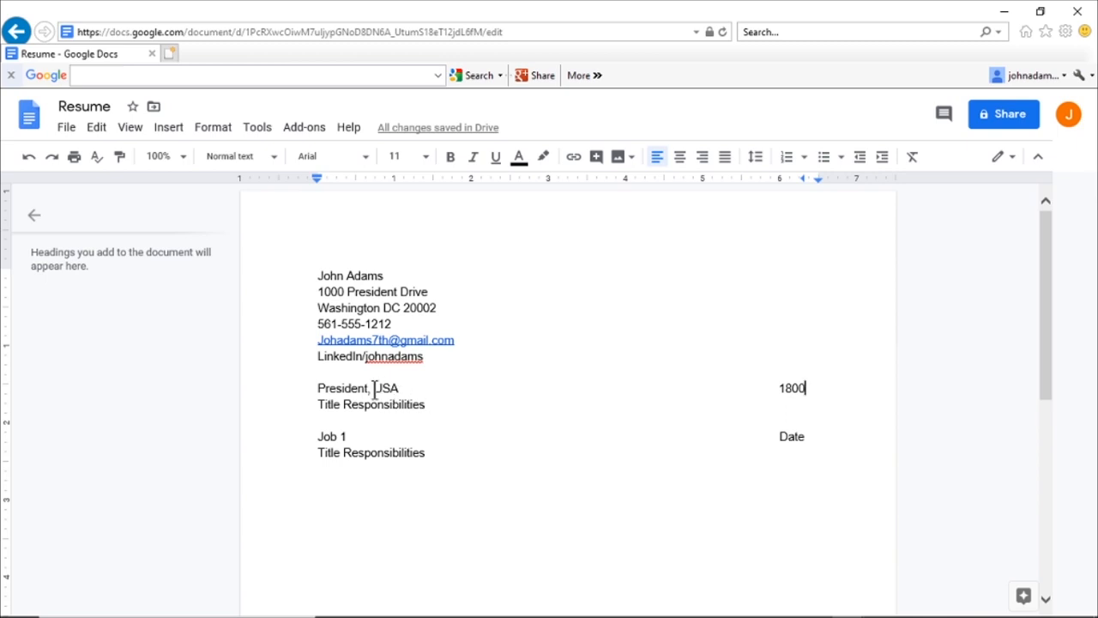
{"action": "left_click_drag", "start_coordinate": [373, 388], "coordinate": [297, 391]}
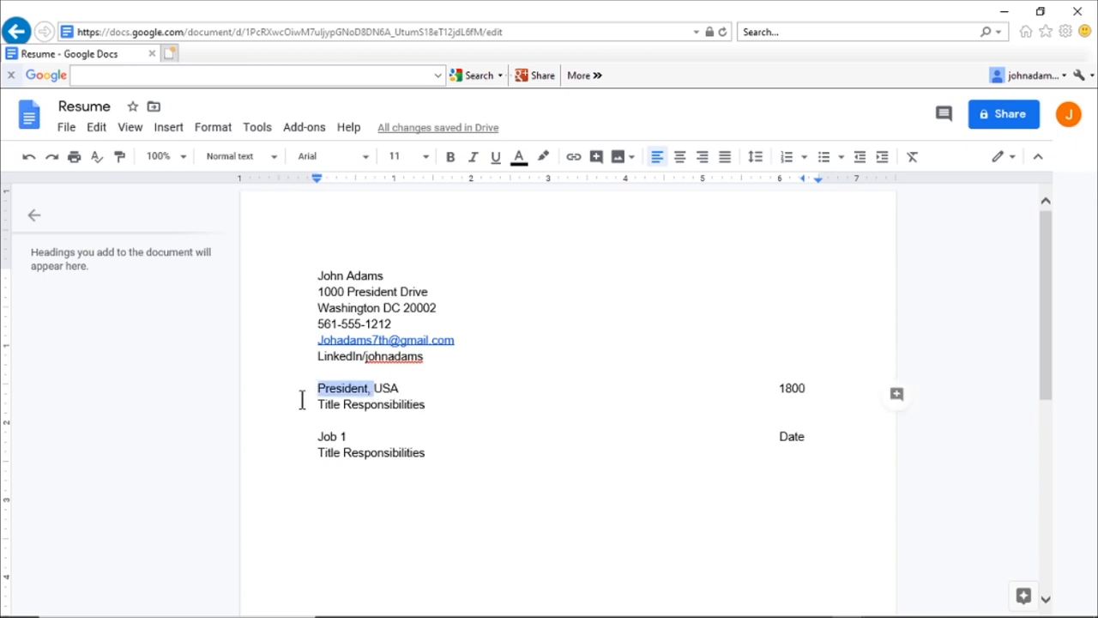
{"action": "key", "text": "BackSpace"}
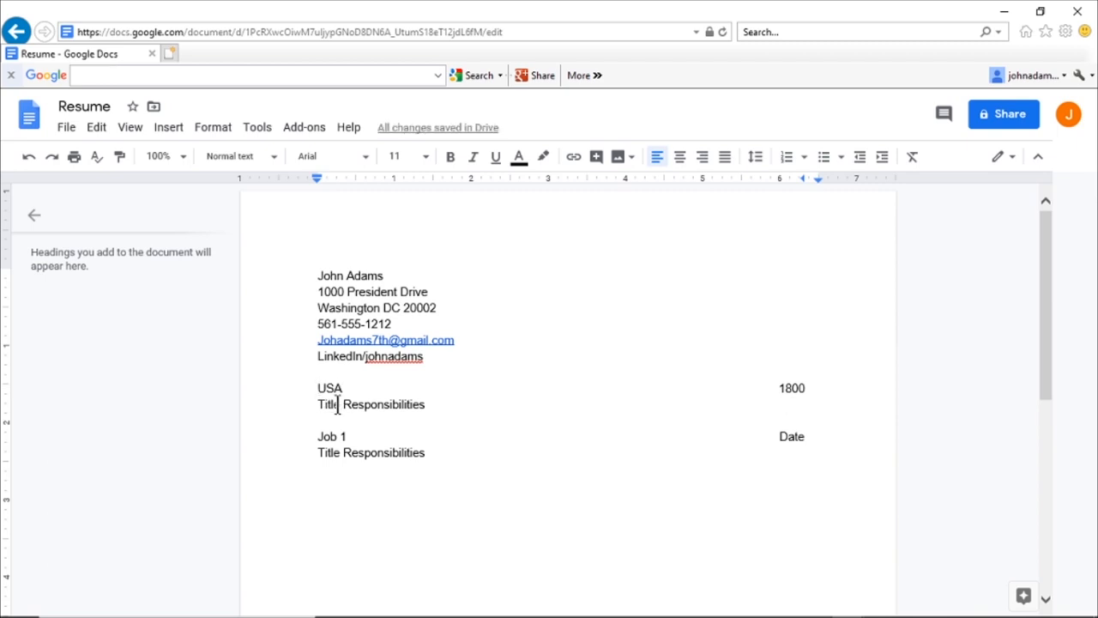
Step: Replace 'Title' with 'President' and put Responsibilities on its own line
{"action": "double_click", "coordinate": [337, 408]}
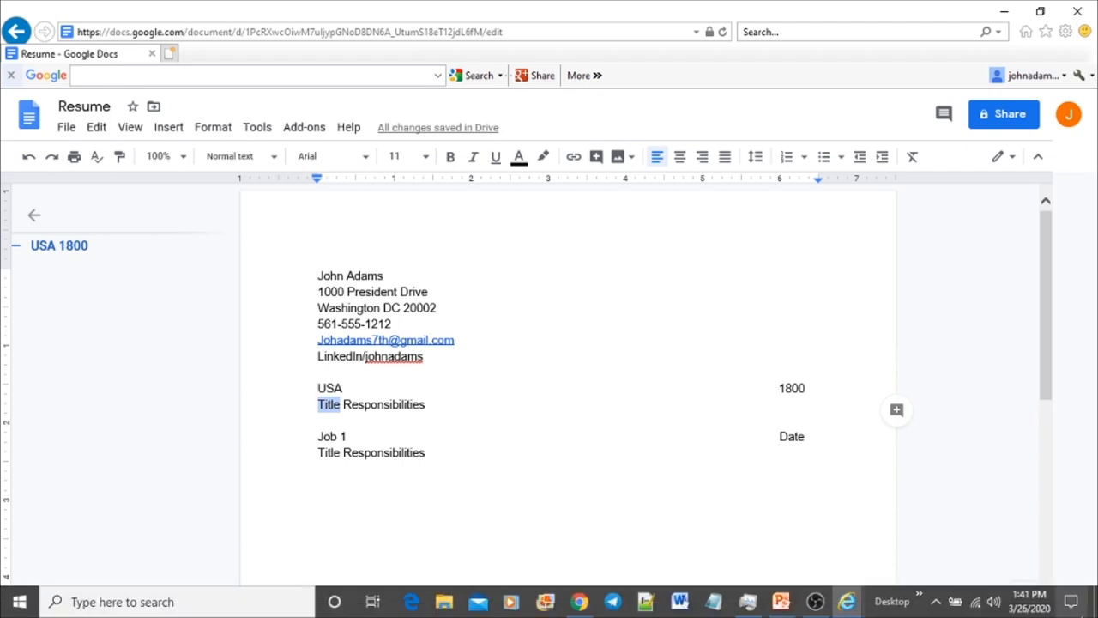
{"action": "type", "text": "President"}
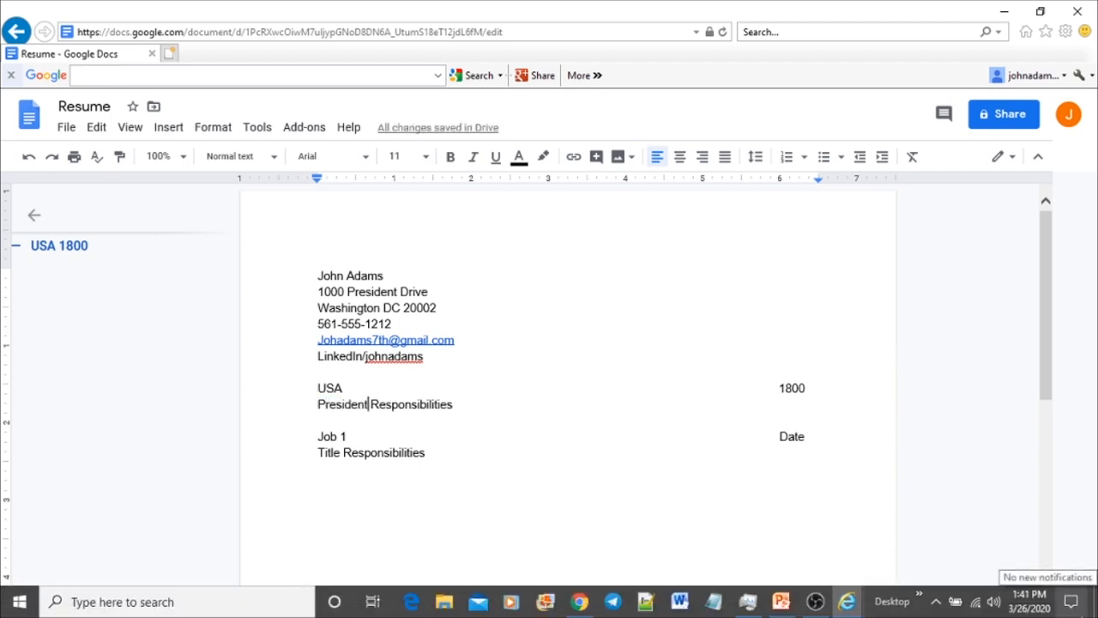
{"action": "key", "text": "Return"}
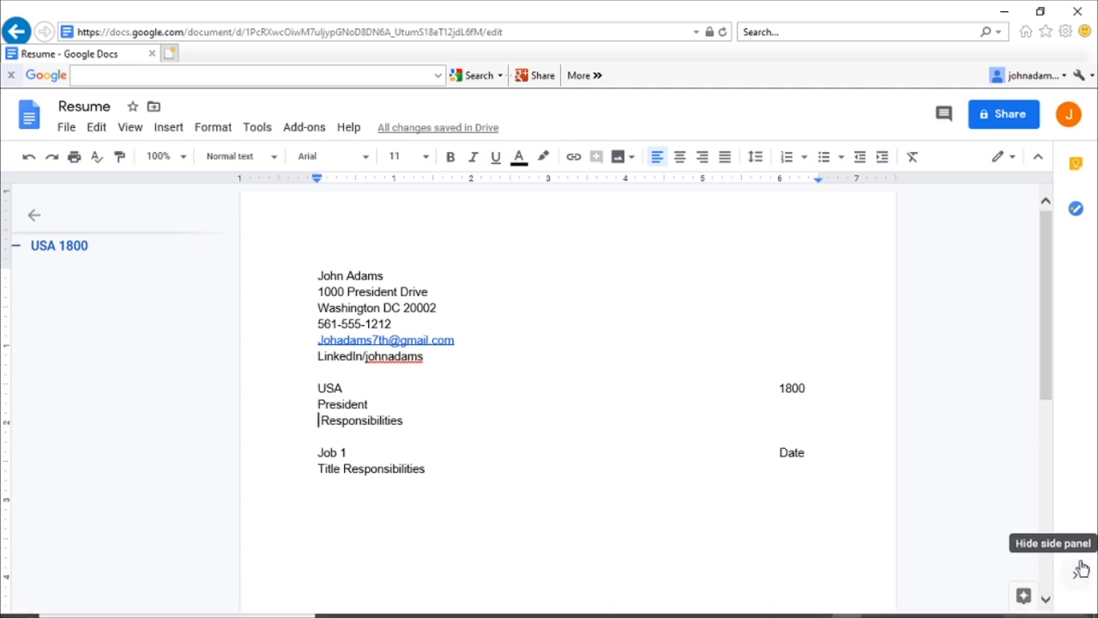
Step: Replace the Responsibilities placeholder with 'Made some speeches,' using the spelling suggestion
{"action": "double_click", "coordinate": [323, 420]}
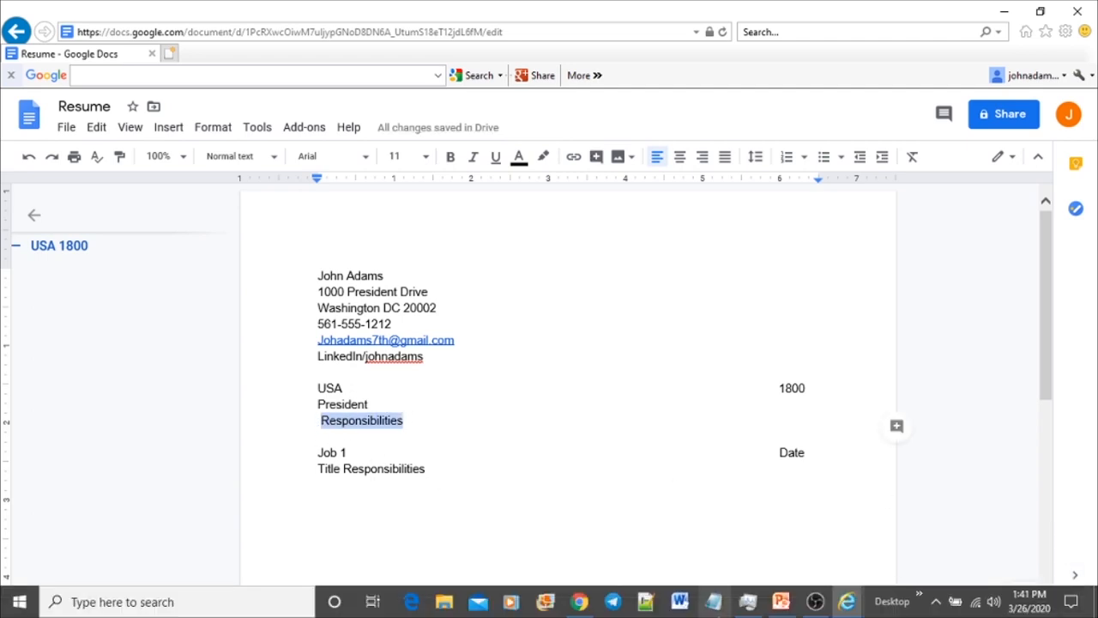
{"action": "key", "text": "BackSpace"}
{"action": "type", "text": "M"}
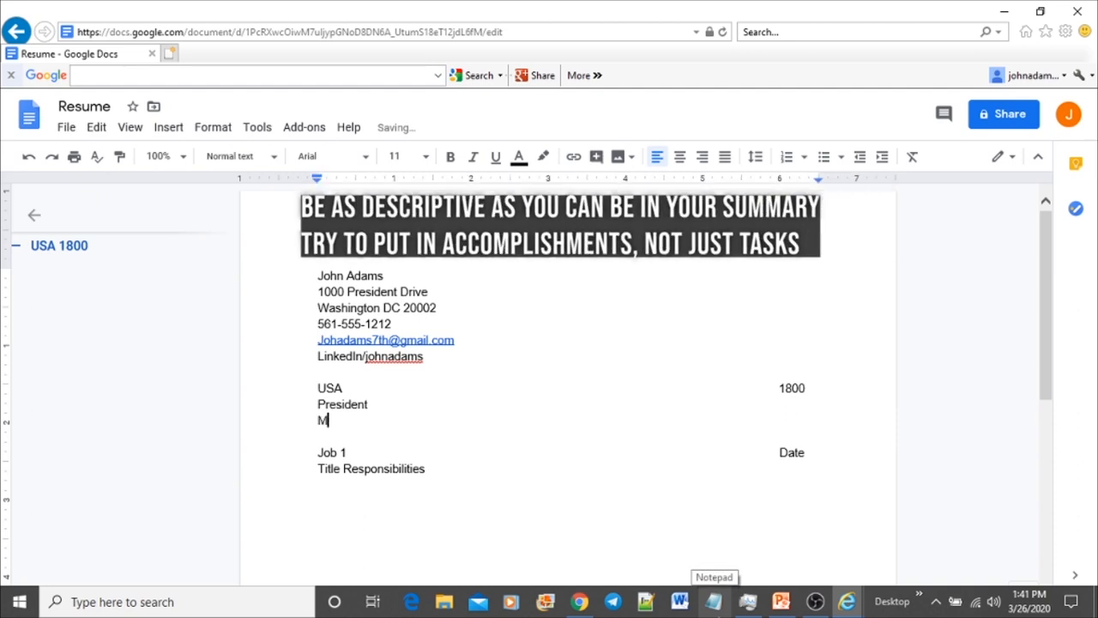
{"action": "type", "text": "ade some spe"}
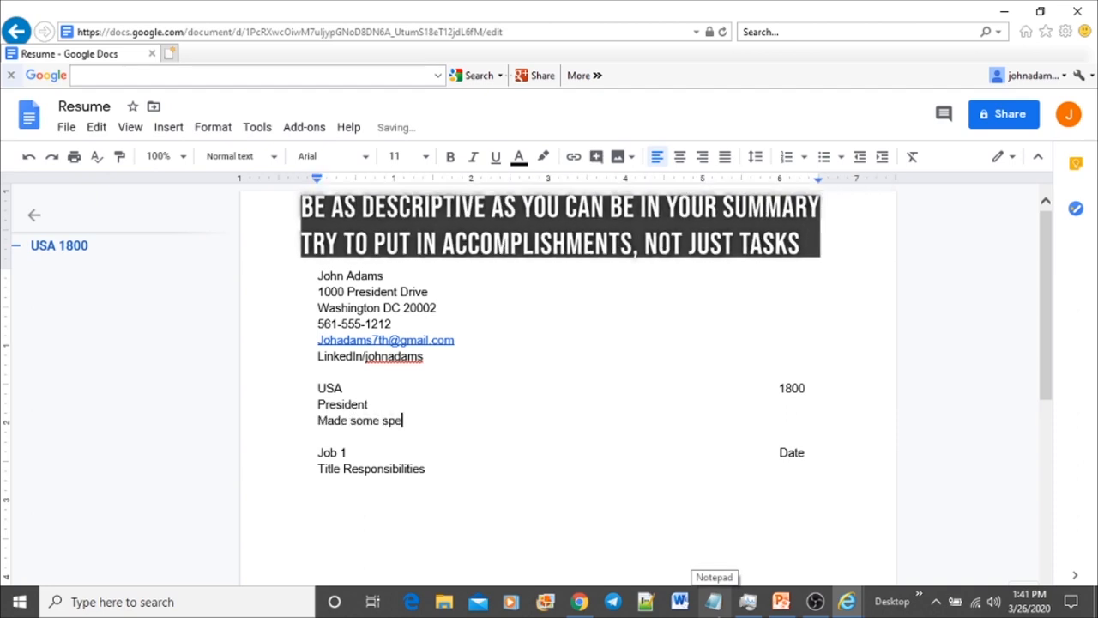
{"action": "type", "text": "aches,"}
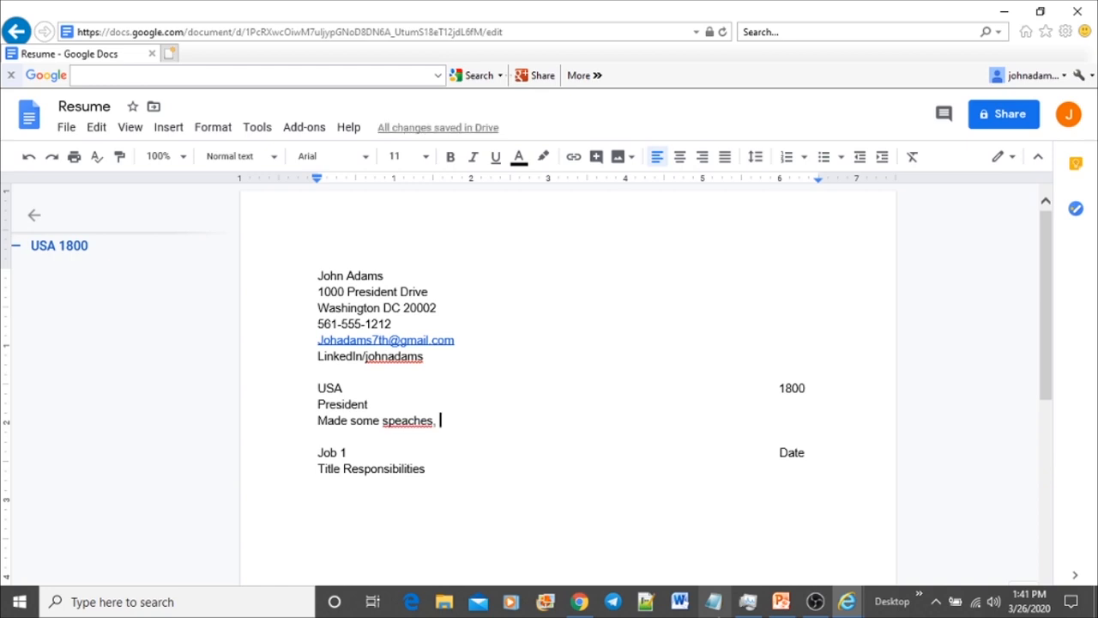
{"action": "left_click", "coordinate": [402, 420]}
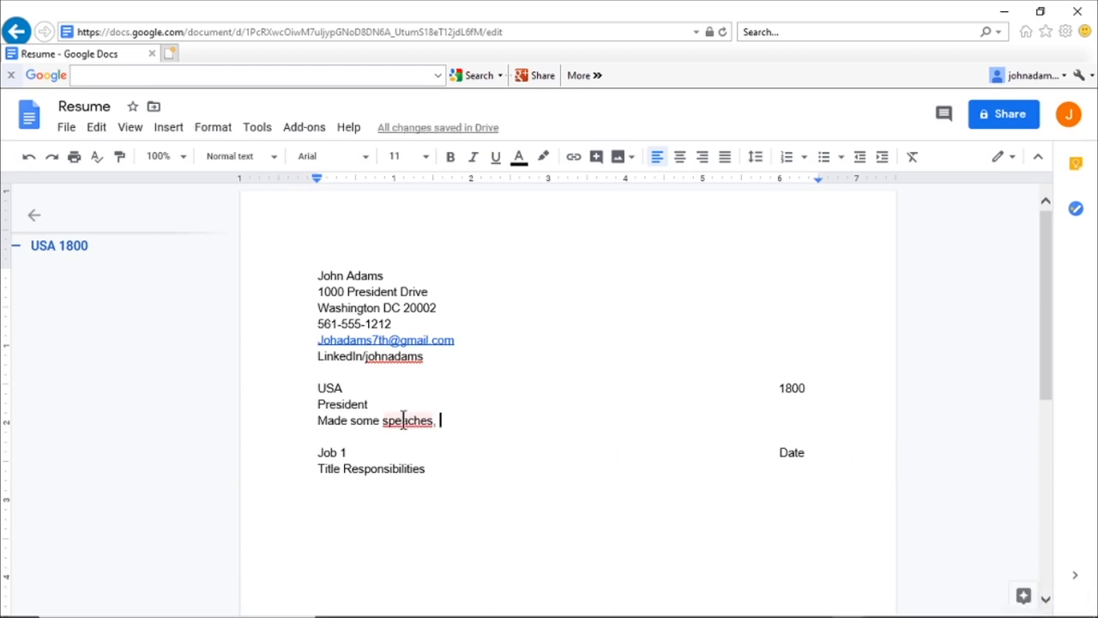
{"action": "right_click", "coordinate": [403, 420]}
{"action": "left_click", "coordinate": [488, 246]}
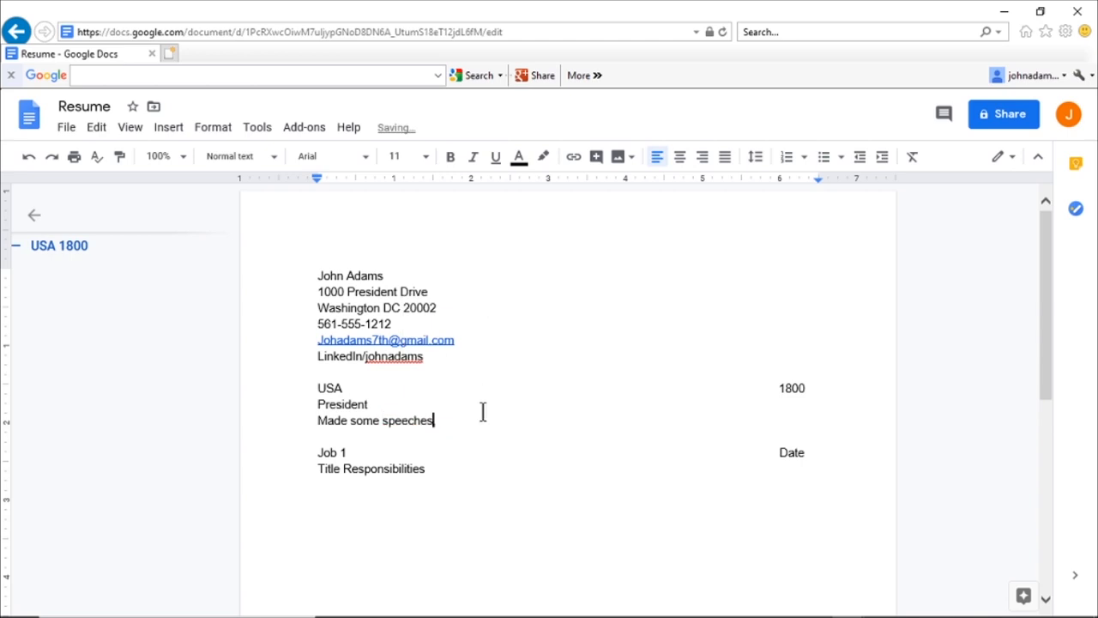
Step: Continue the duties with 'Had lot of food, Met fun people, had the best dog ever.'
{"action": "type", "text": ", "}
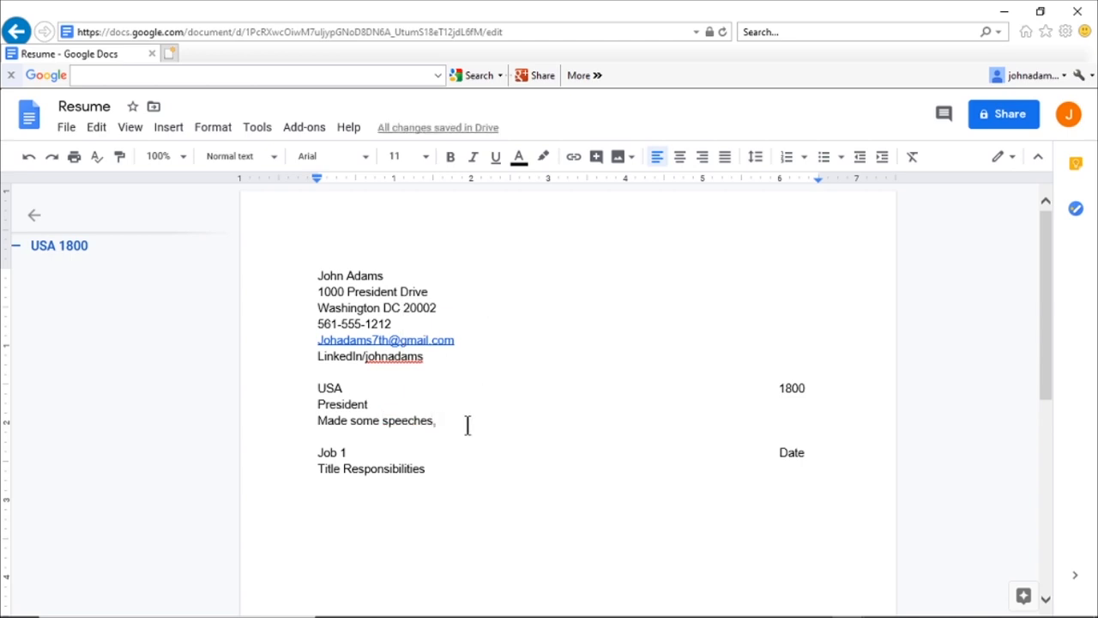
{"action": "type", "text": "Had l"}
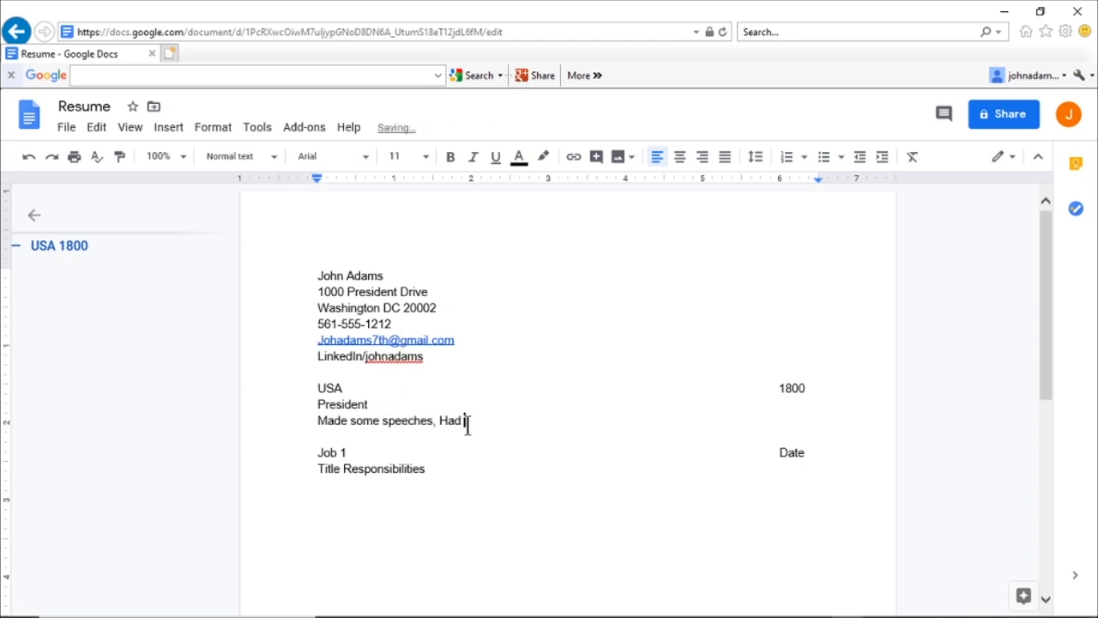
{"action": "type", "text": "ot of dinners"}
{"action": "key", "text": "BackSpace"}
{"action": "key", "text": "BackSpace"}
{"action": "key", "text": "BackSpace"}
{"action": "key", "text": "BackSpace"}
{"action": "type", "text": "ers,"}
{"action": "key", "text": "BackSpace"}
{"action": "key", "text": "BackSpace"}
{"action": "key", "text": "BackSpace"}
{"action": "key", "text": "BackSpace"}
{"action": "key", "text": "BackSpace"}
{"action": "key", "text": "BackSpace"}
{"action": "key", "text": "BackSpace"}
{"action": "key", "text": "BackSpace"}
{"action": "type", "text": "food, Met"}
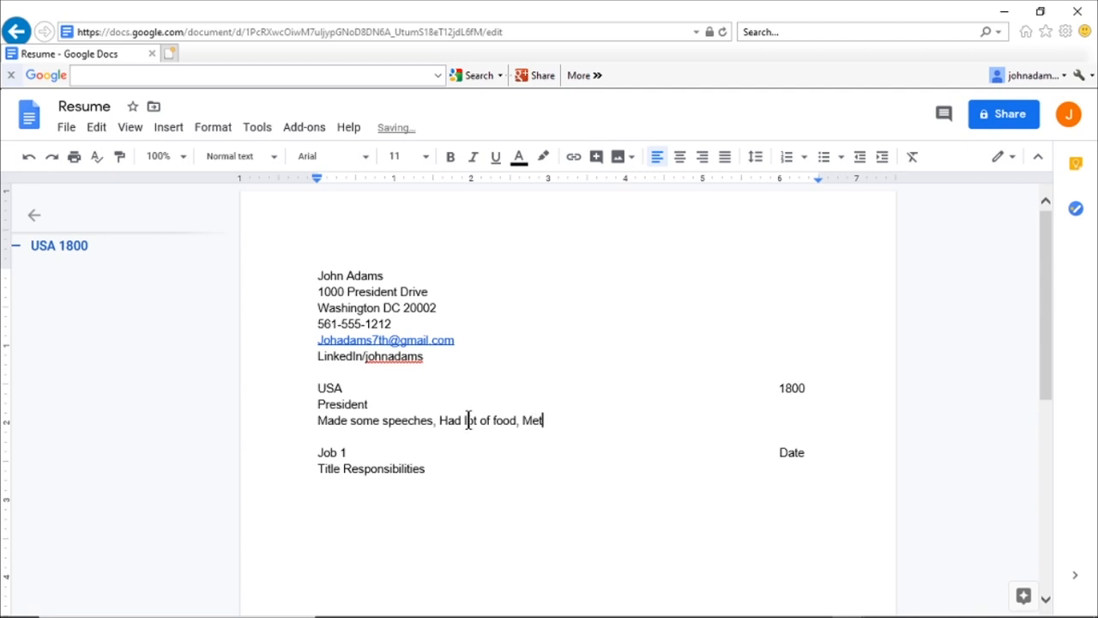
{"action": "type", "text": " fun people, had the b"}
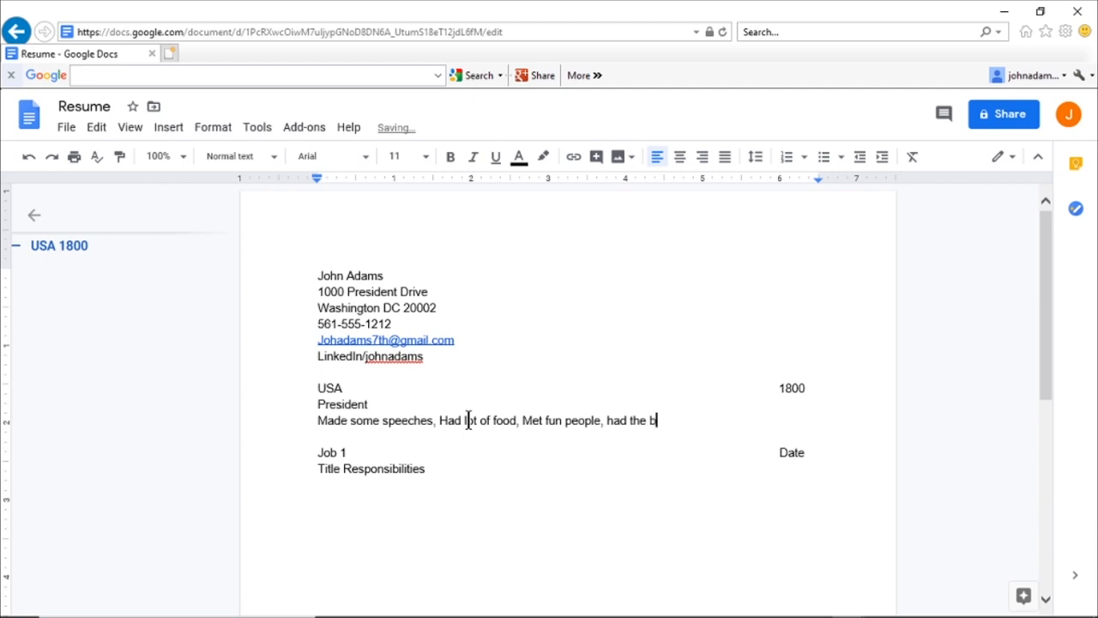
{"action": "type", "text": "est dog eve."}
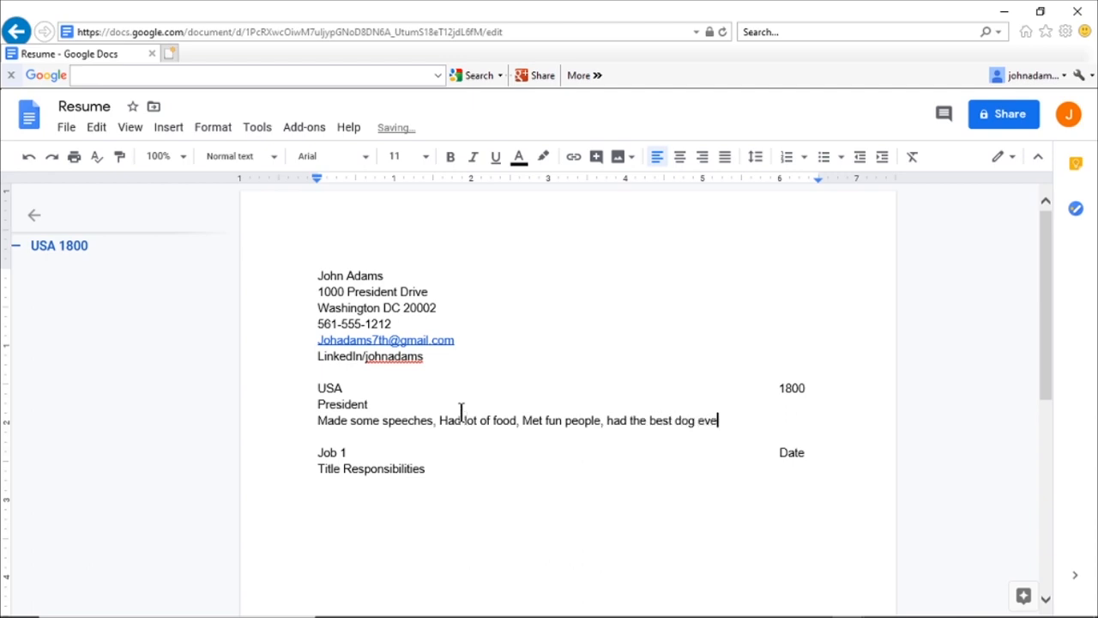
{"action": "key", "text": "BackSpace"}
{"action": "key", "text": "BackSpace"}
{"action": "type", "text": "r."}
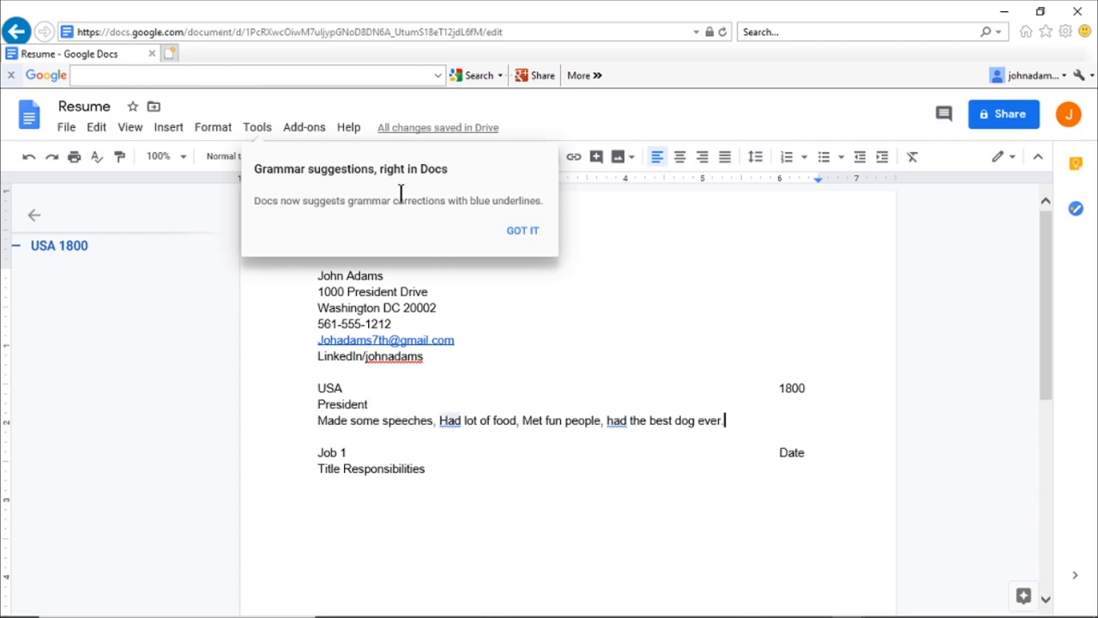
Step: Accept grammar suggestions so it reads 'had a lot of food' and 'and had the best dog ever.'
{"action": "left_click", "coordinate": [446, 417]}
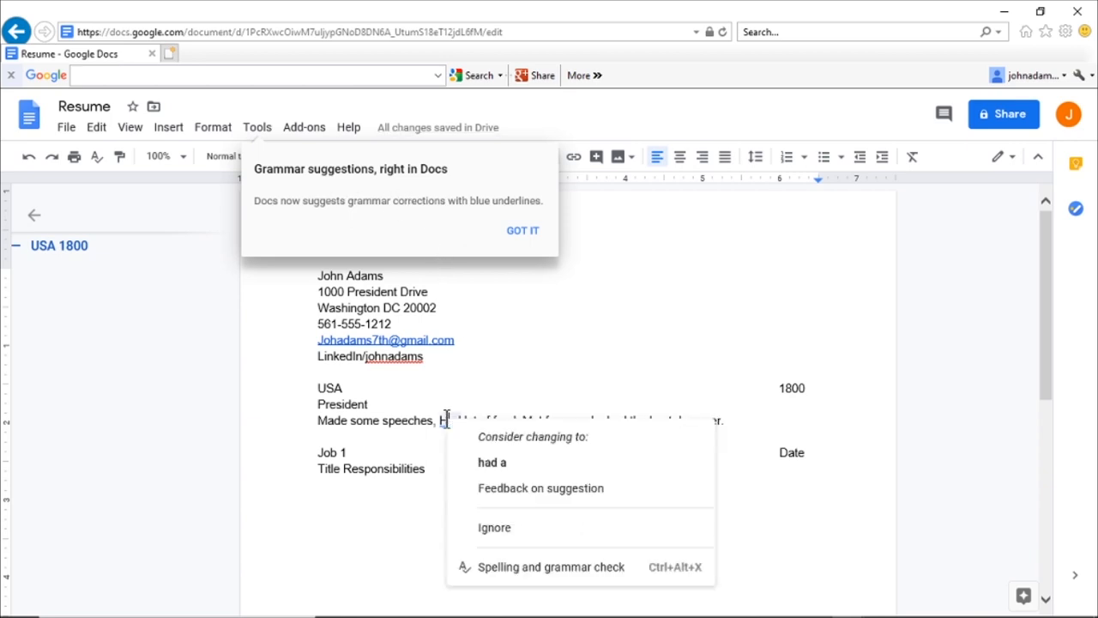
{"action": "left_click", "coordinate": [489, 464]}
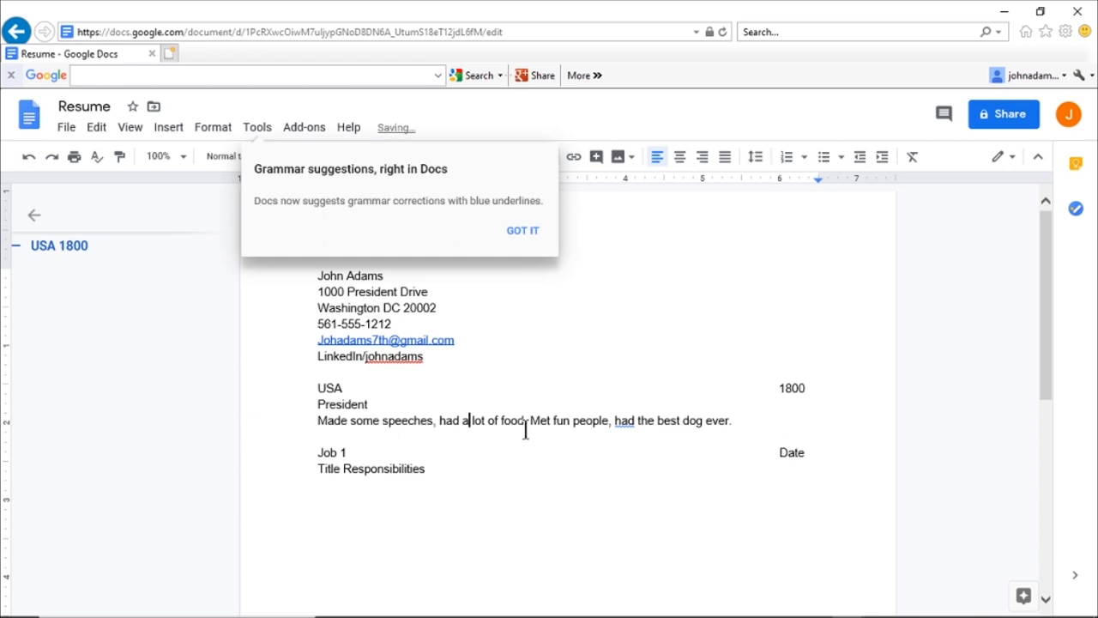
{"action": "left_click", "coordinate": [623, 422]}
{"action": "left_click", "coordinate": [676, 470]}
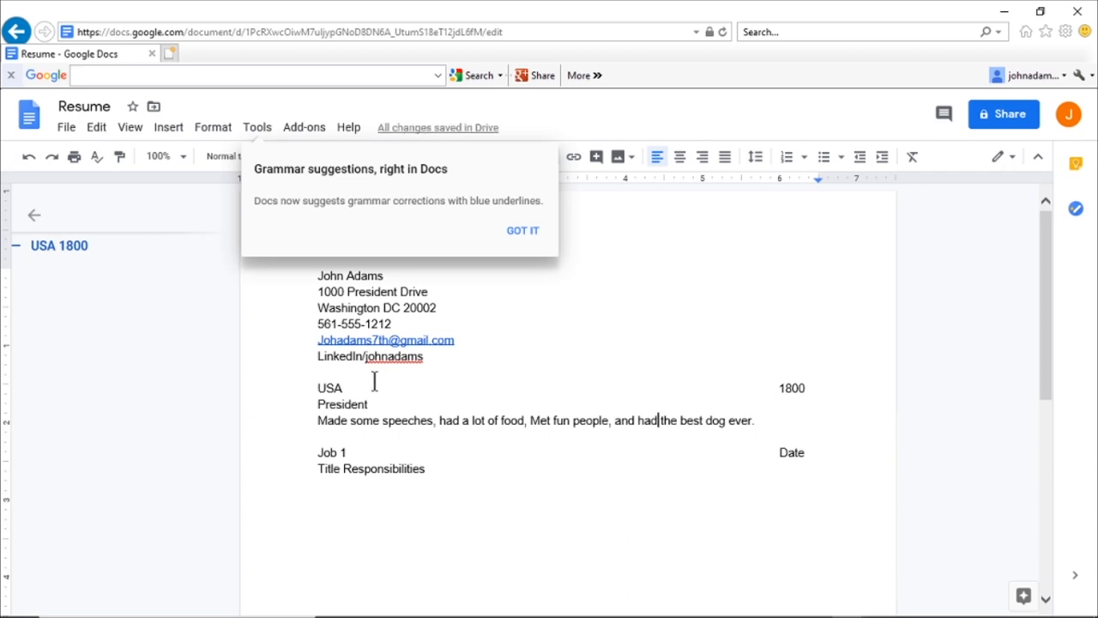
{"action": "left_click", "coordinate": [317, 378]}
{"action": "left_click_drag", "start_coordinate": [789, 380], "coordinate": [786, 420]}
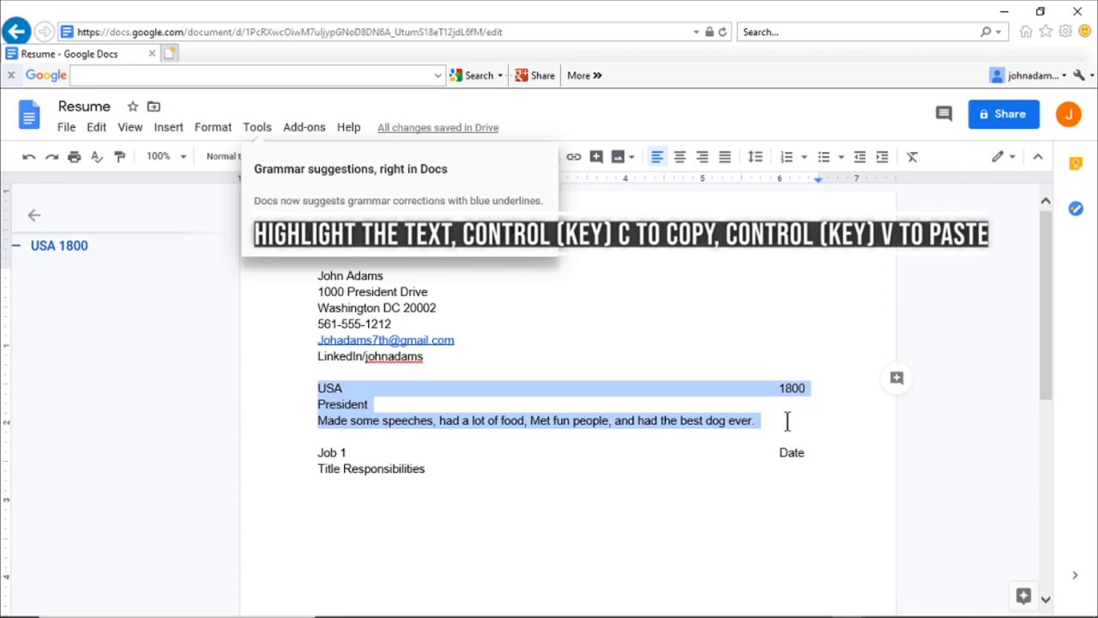
{"action": "left_click", "coordinate": [513, 373]}
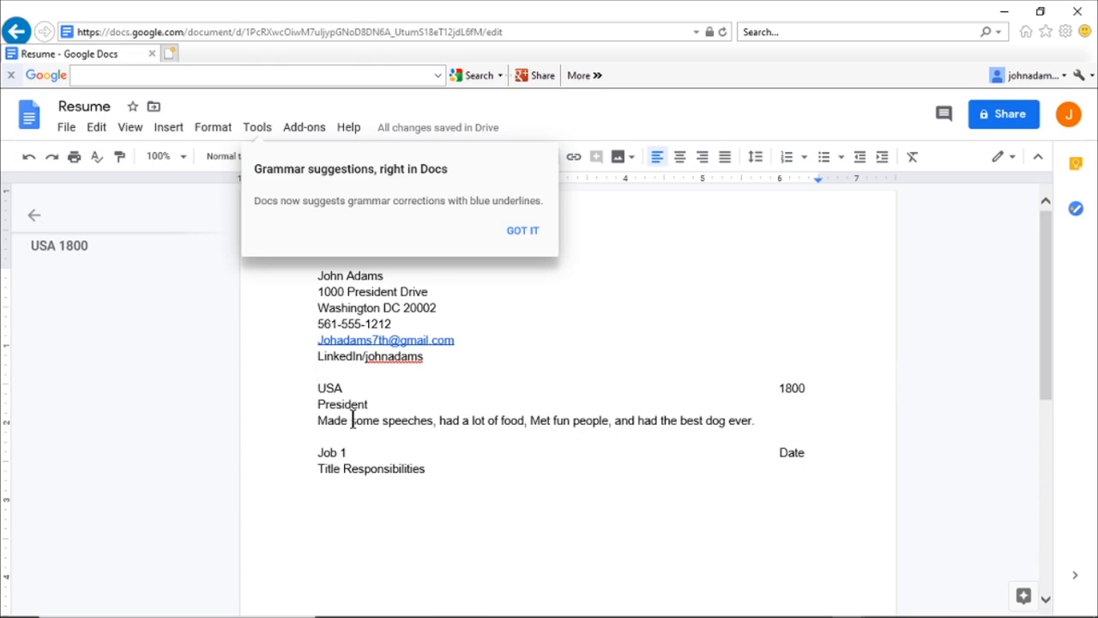
Step: Paste the three-line USA/1800/President entry over the Job 1 and Title placeholders, leaving an empty line below
{"action": "left_click_drag", "start_coordinate": [318, 388], "coordinate": [583, 429]}
{"action": "left_click", "coordinate": [582, 429]}
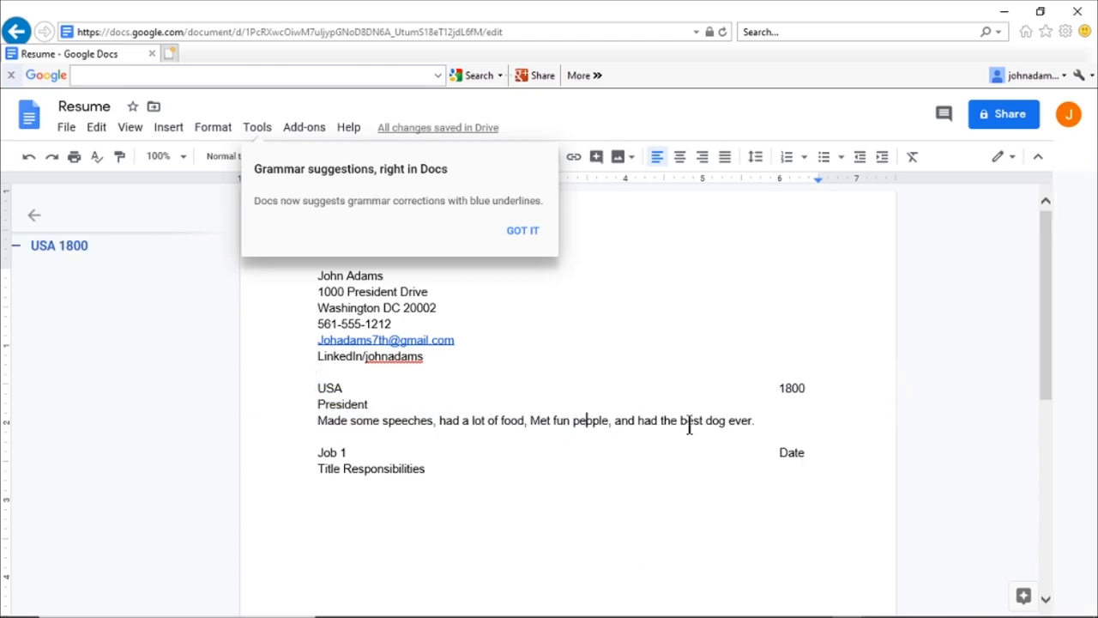
{"action": "left_click_drag", "start_coordinate": [758, 421], "coordinate": [286, 393]}
{"action": "key", "text": "ctrl+c"}
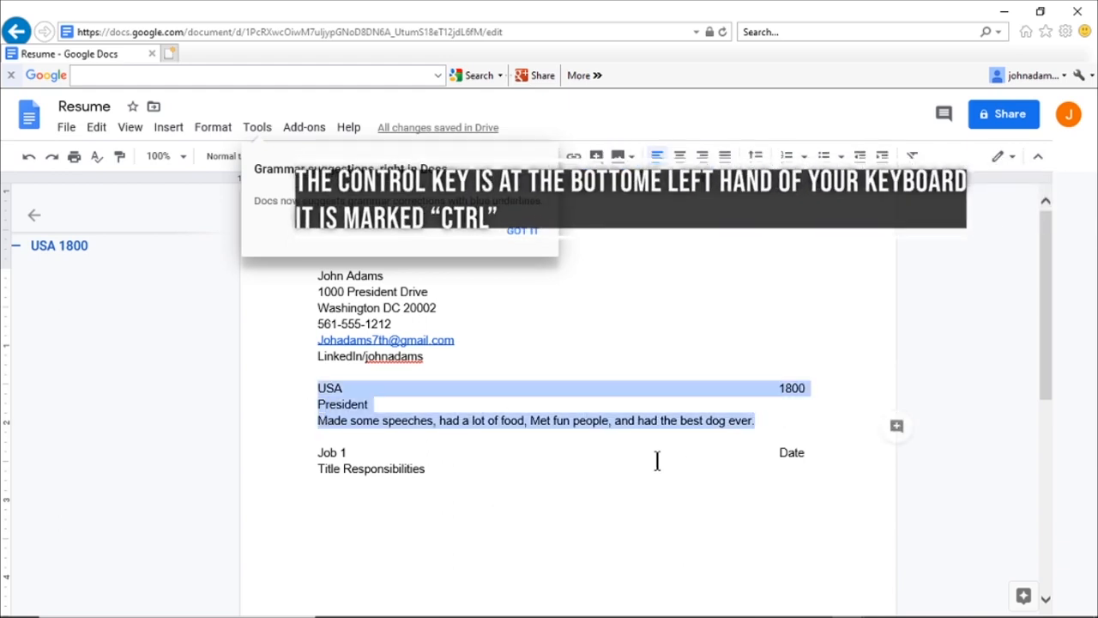
{"action": "left_click", "coordinate": [696, 451]}
{"action": "left_click_drag", "start_coordinate": [320, 452], "coordinate": [777, 465]}
{"action": "key", "text": "ctrl+v"}
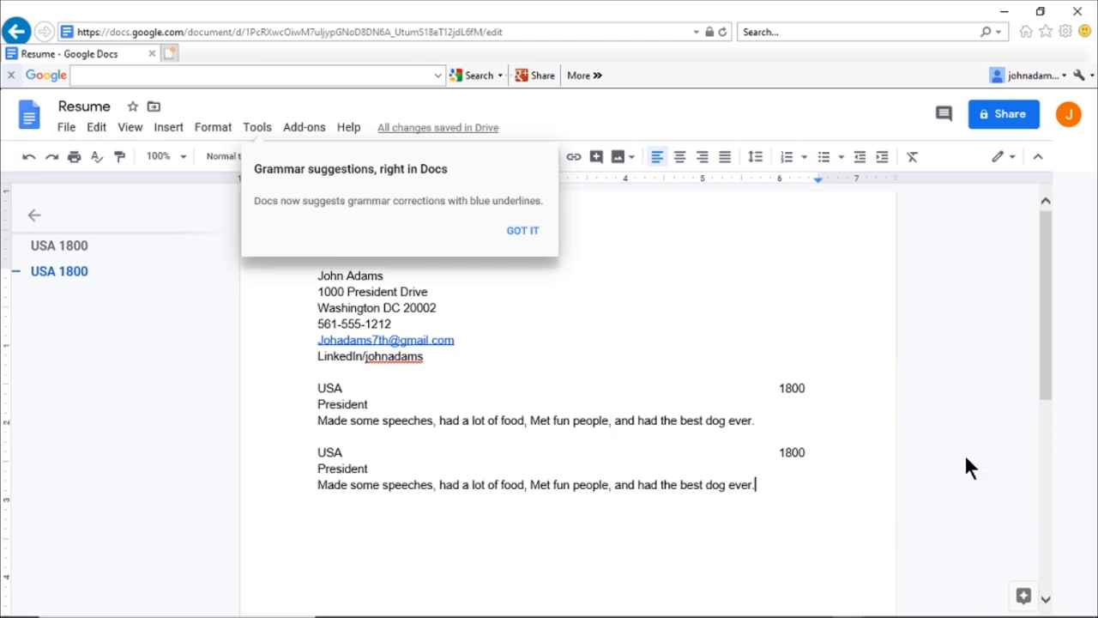
{"action": "key", "text": "Return"}
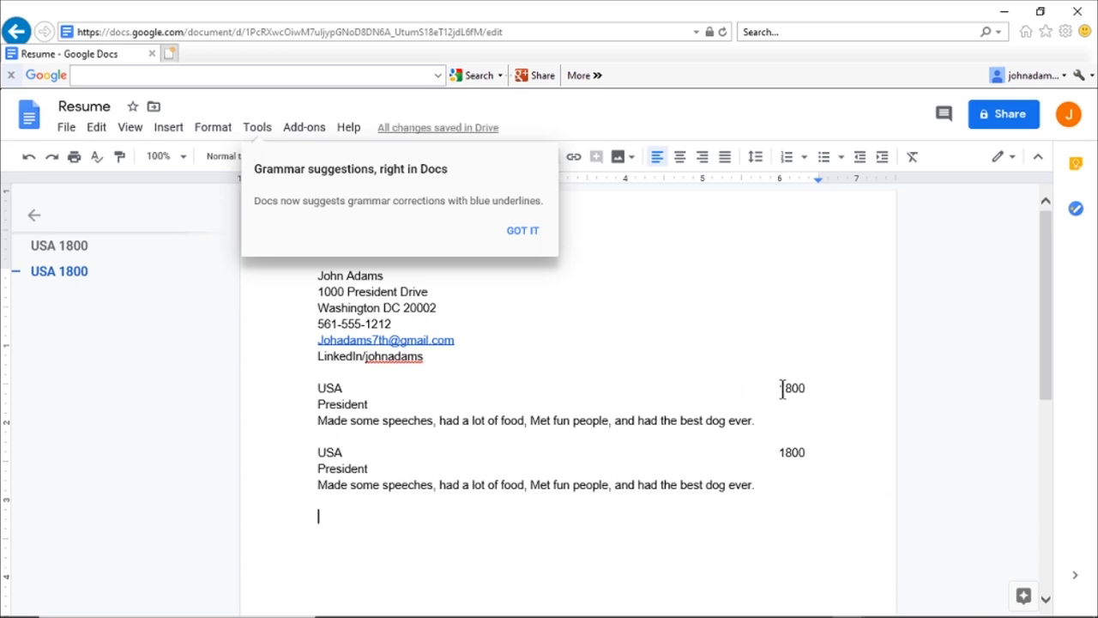
Step: Change the first job's date to '1800- current'
{"action": "left_click", "coordinate": [835, 382]}
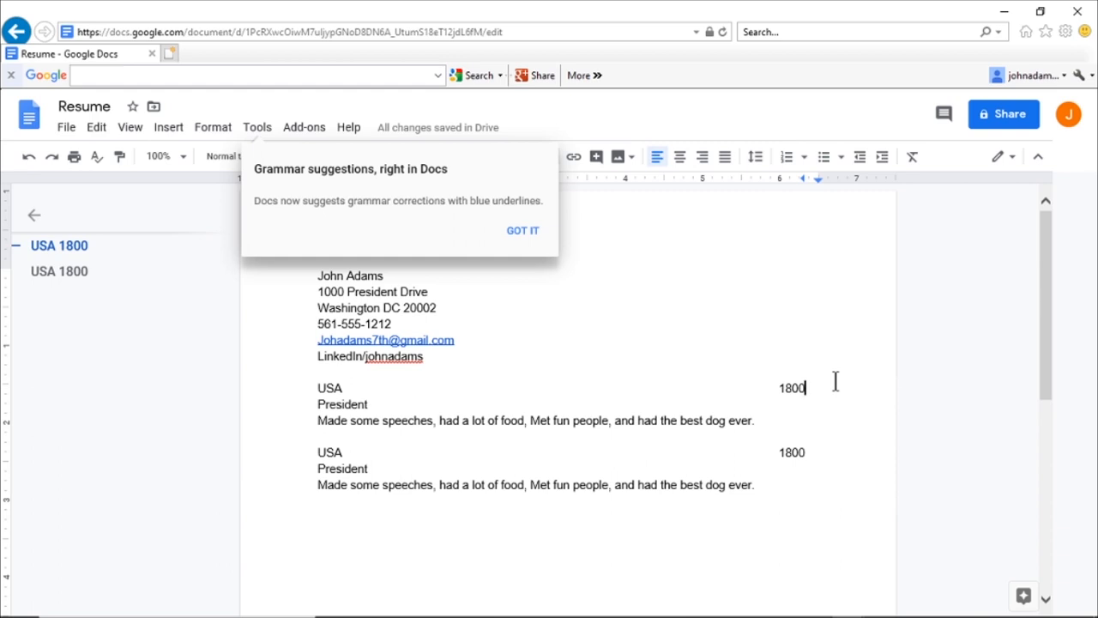
{"action": "type", "text": "- cuu"}
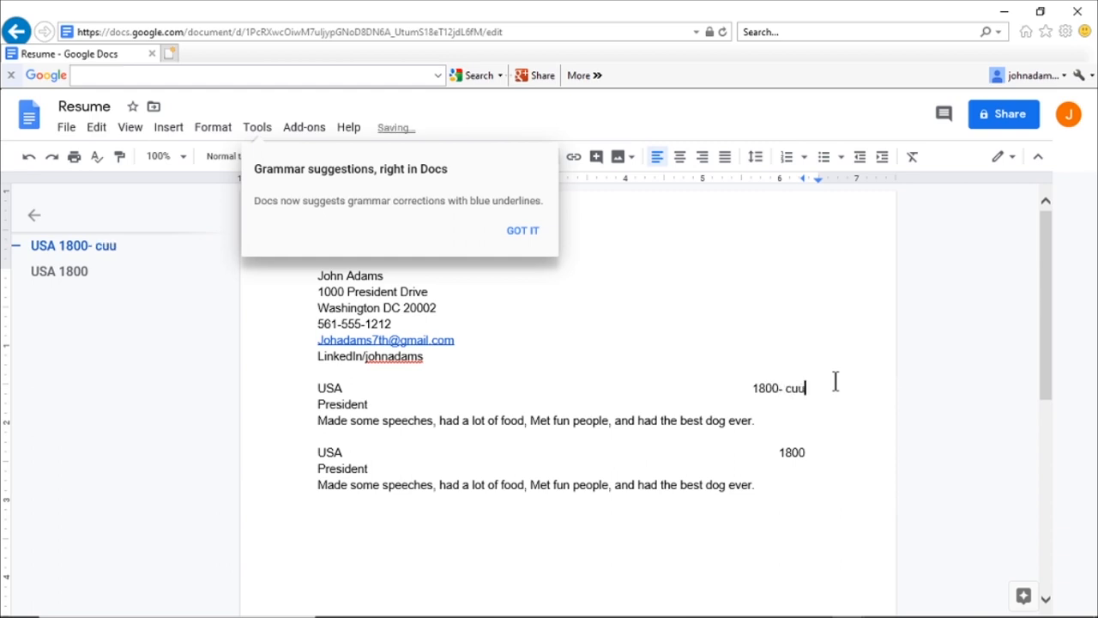
{"action": "type", "text": "r"}
{"action": "key", "text": "BackSpace"}
{"action": "key", "text": "BackSpace"}
{"action": "type", "text": "rrent"}
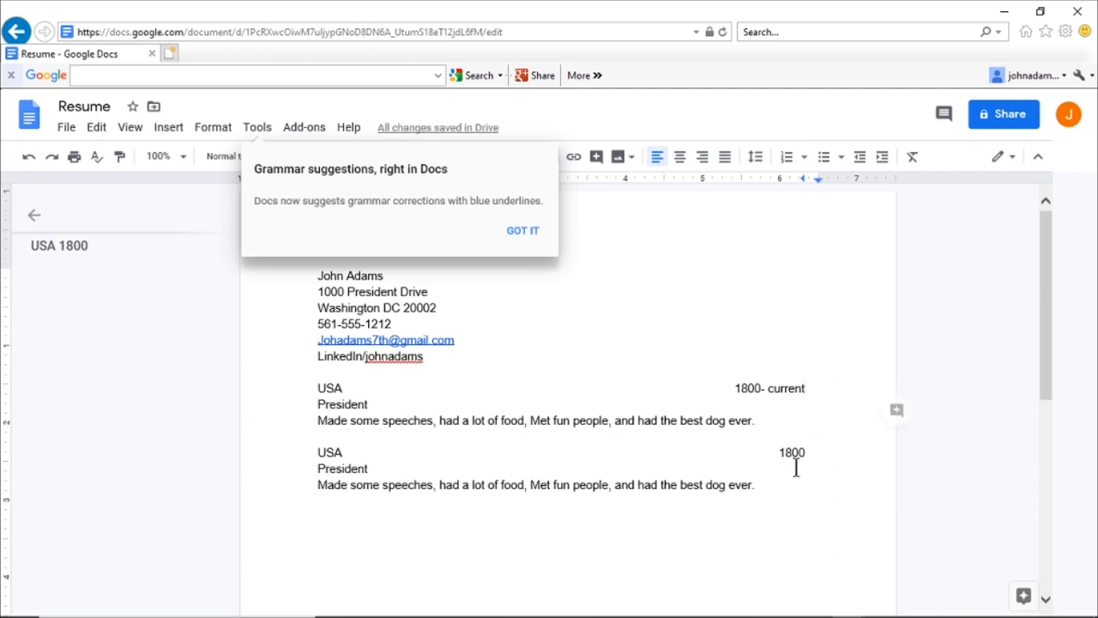
Step: Add two blank lines below the second job's description
{"action": "left_click", "coordinate": [761, 486]}
{"action": "key", "text": "Return"}
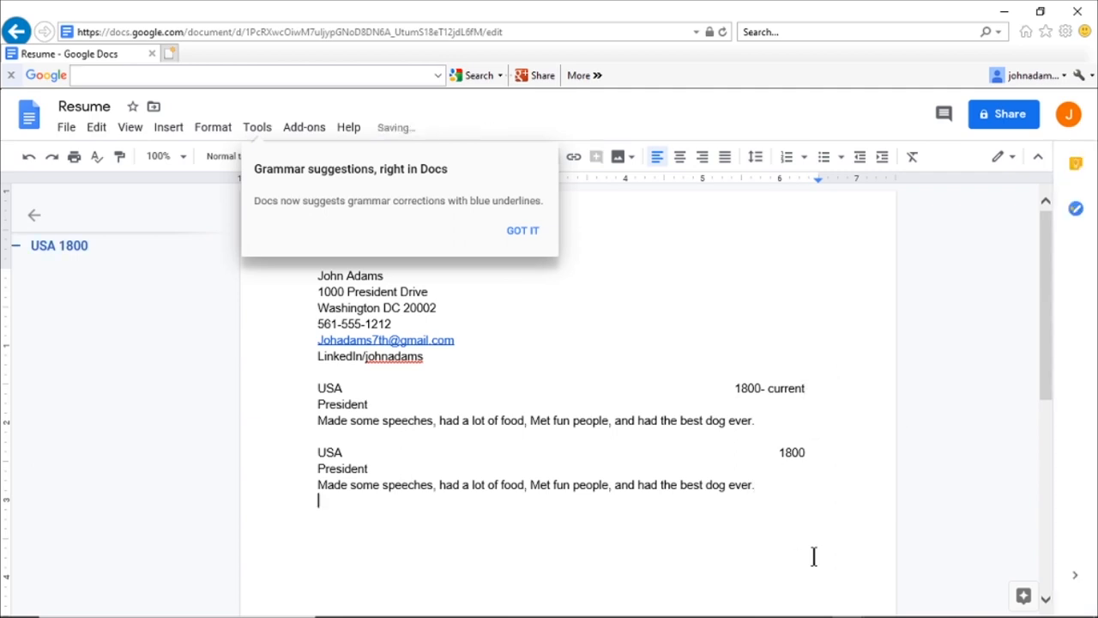
{"action": "key", "text": "Return"}
Step: Type the 'Education' heading, then 'School of hard knocks' with a tab and the year 1776
{"action": "type", "text": "Education"}
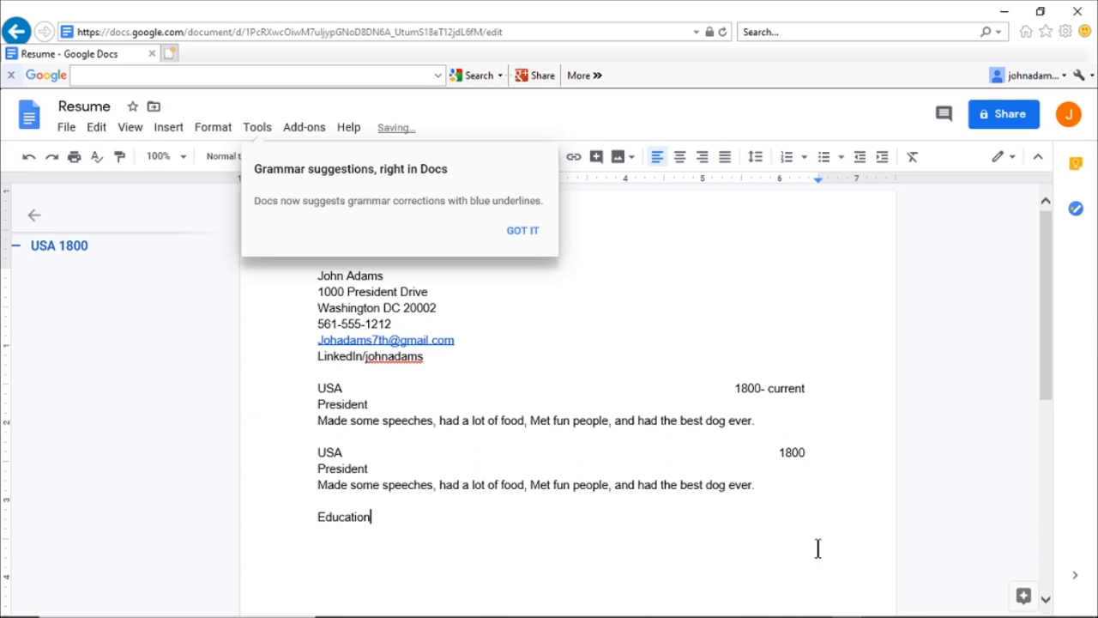
{"action": "key", "text": "Return"}
{"action": "type", "text": "School of hard "}
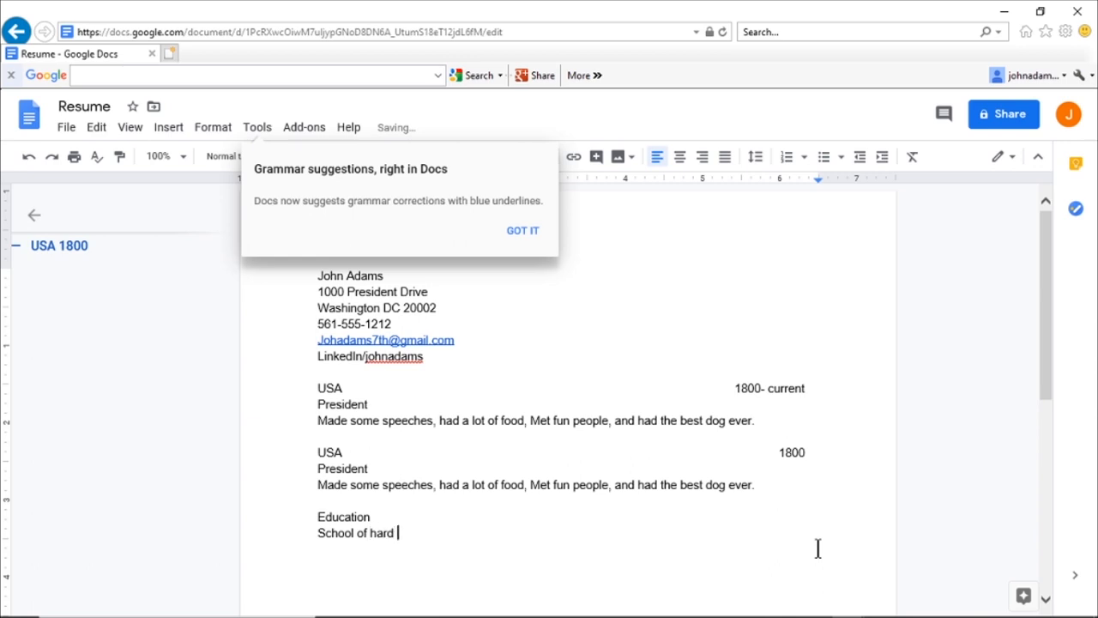
{"action": "type", "text": "knocks"}
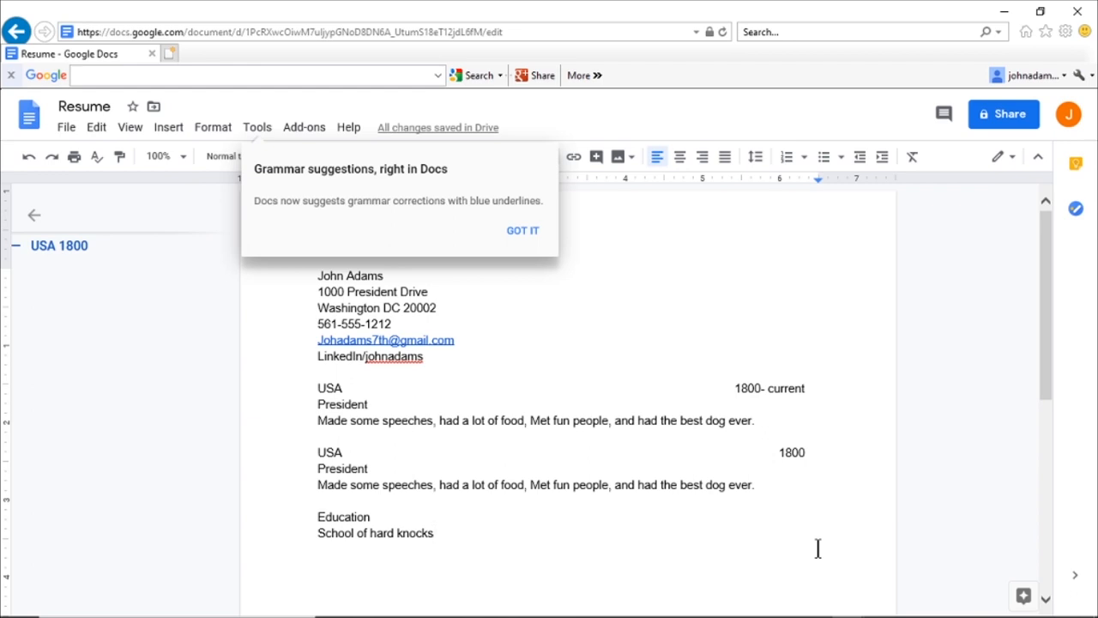
{"action": "key", "text": "Tab"}
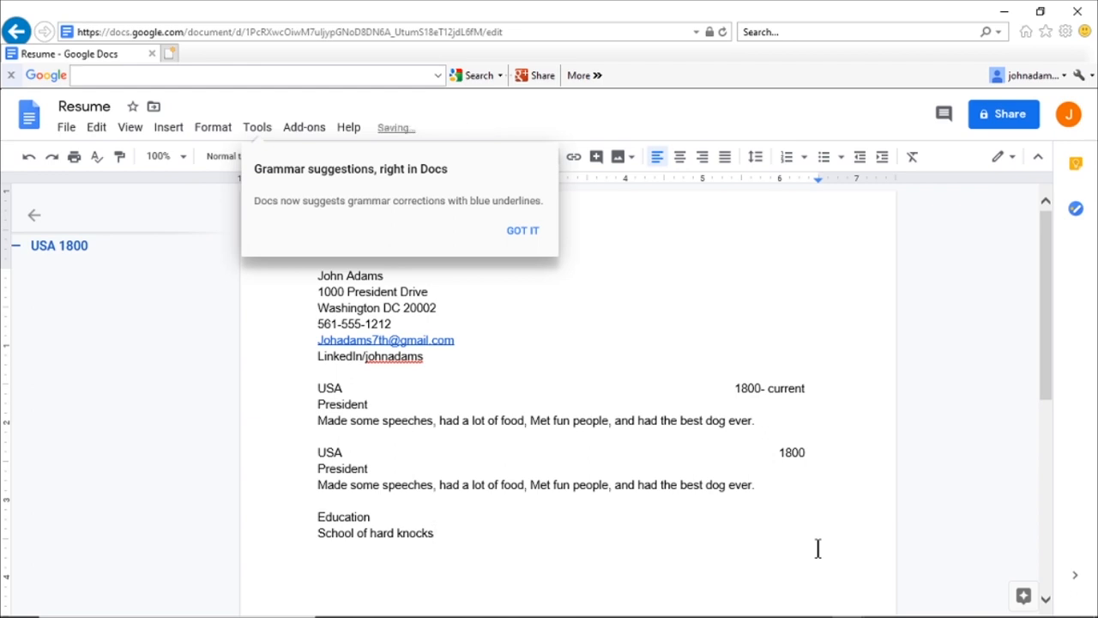
{"action": "type", "text": "1776"}
Step: Add a left tab stop near 3.81 so 1776 aligns with the job dates, then start a new line
{"action": "left_click", "coordinate": [512, 230]}
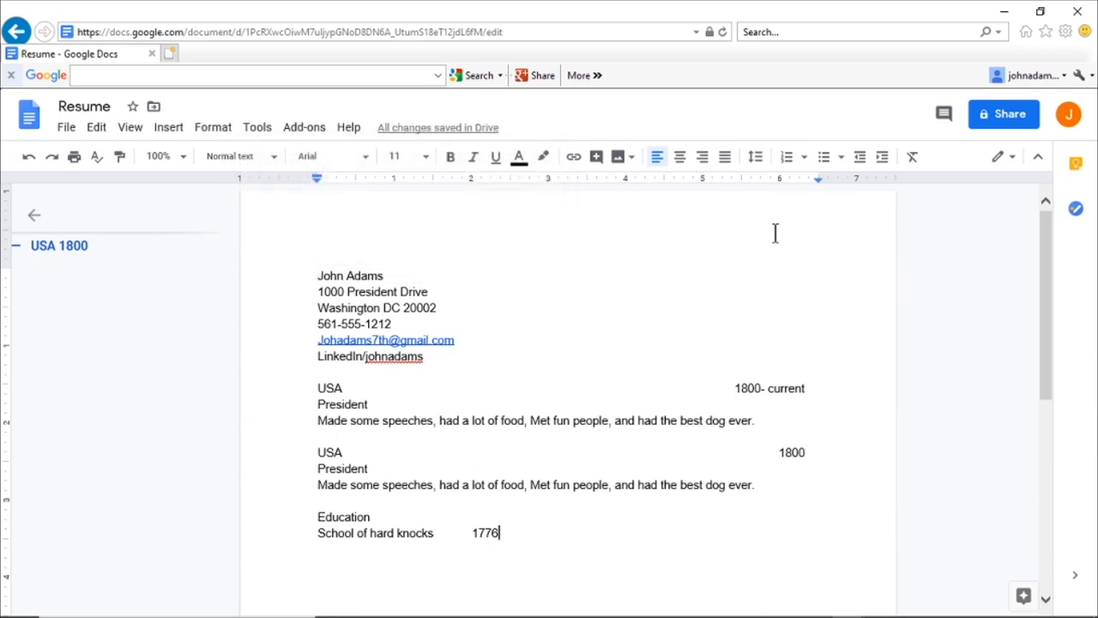
{"action": "left_click", "coordinate": [463, 178]}
{"action": "left_click", "coordinate": [474, 211]}
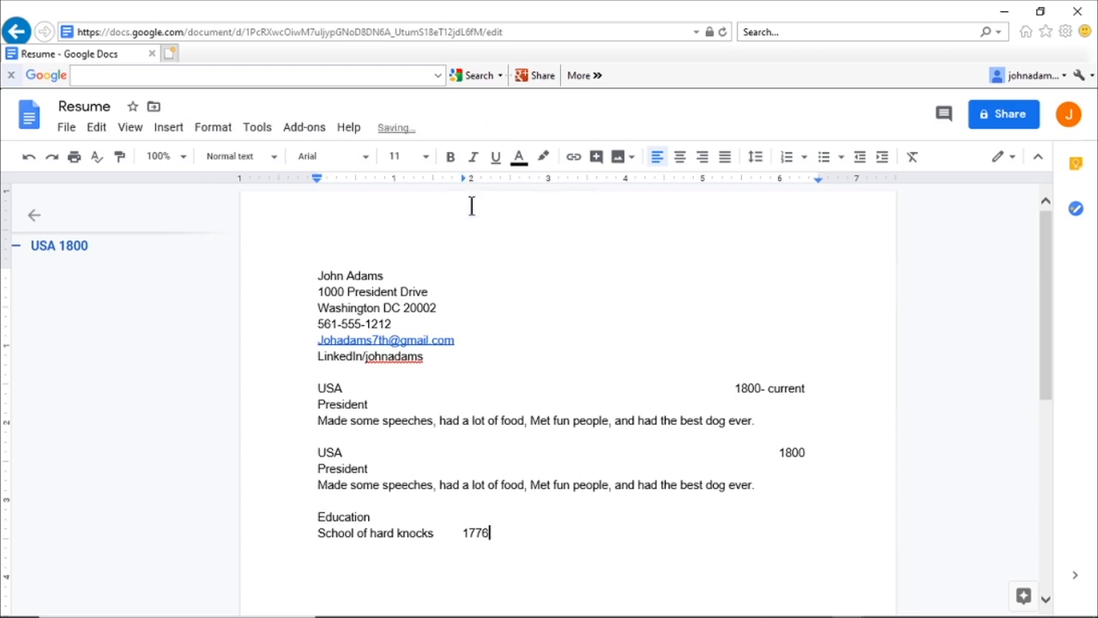
{"action": "left_click_drag", "start_coordinate": [462, 177], "coordinate": [733, 180]}
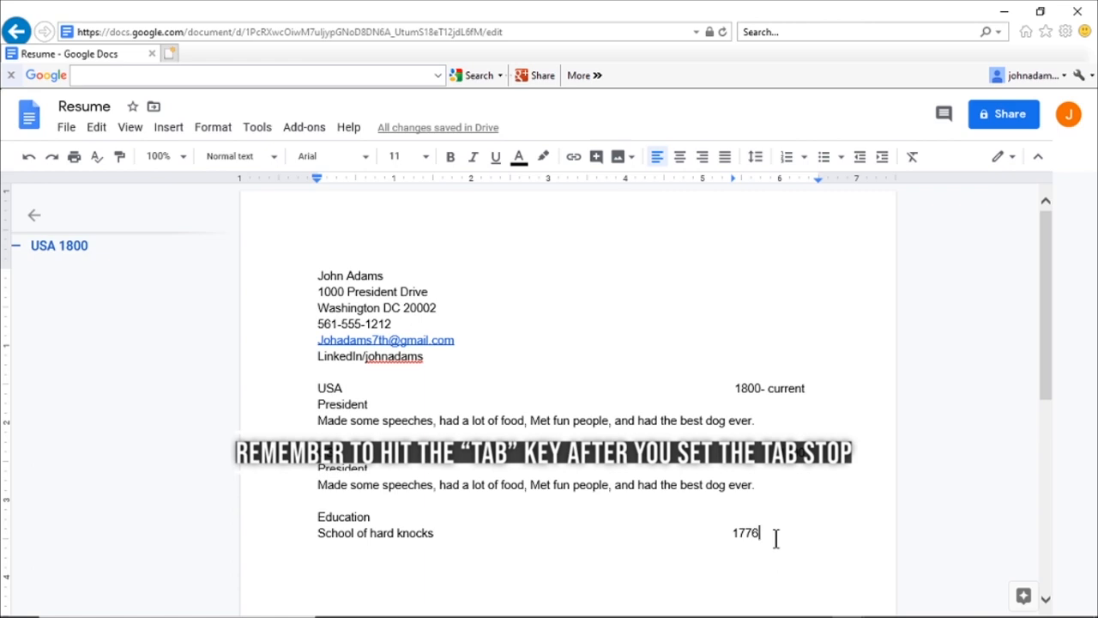
{"action": "key", "text": "Return"}
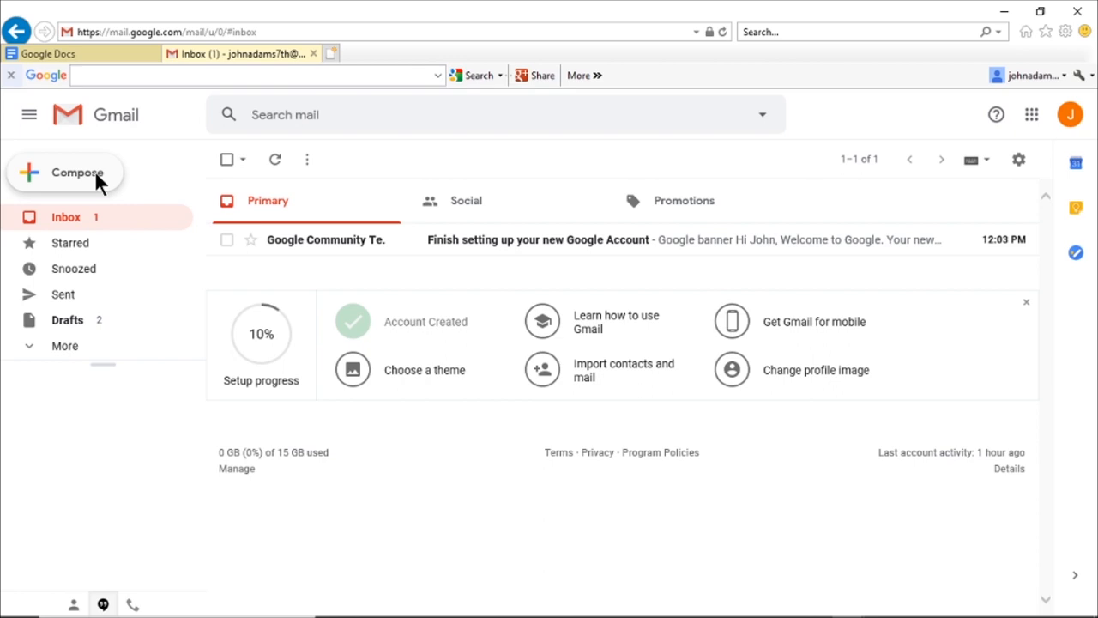
Step: Compose a new Gmail message and add the recipient's e-mail address in the To field
{"action": "left_click", "coordinate": [97, 178]}
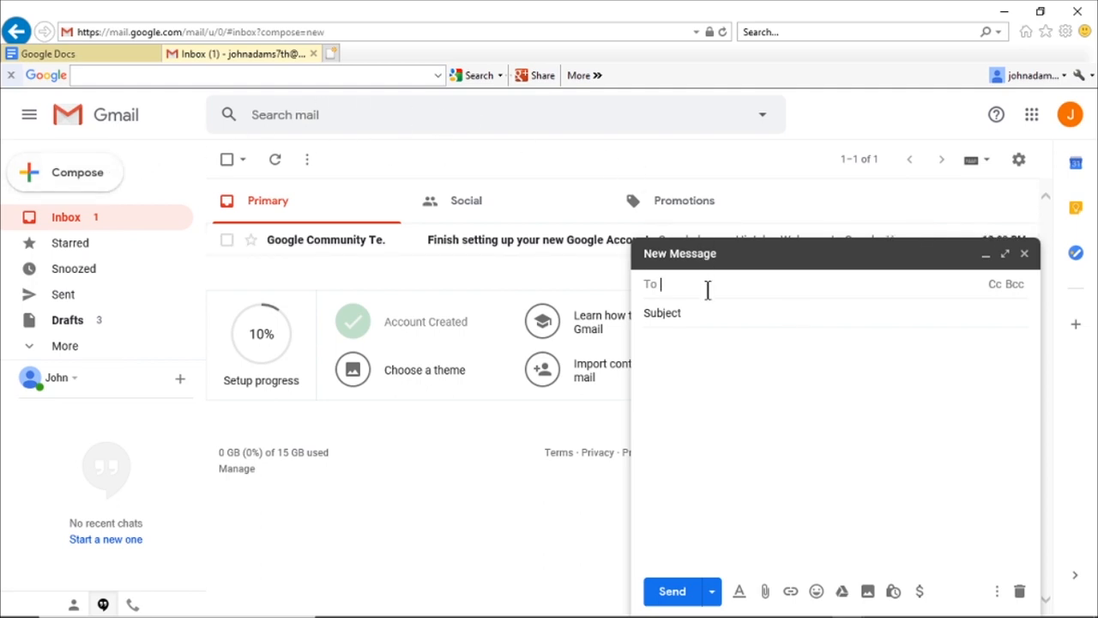
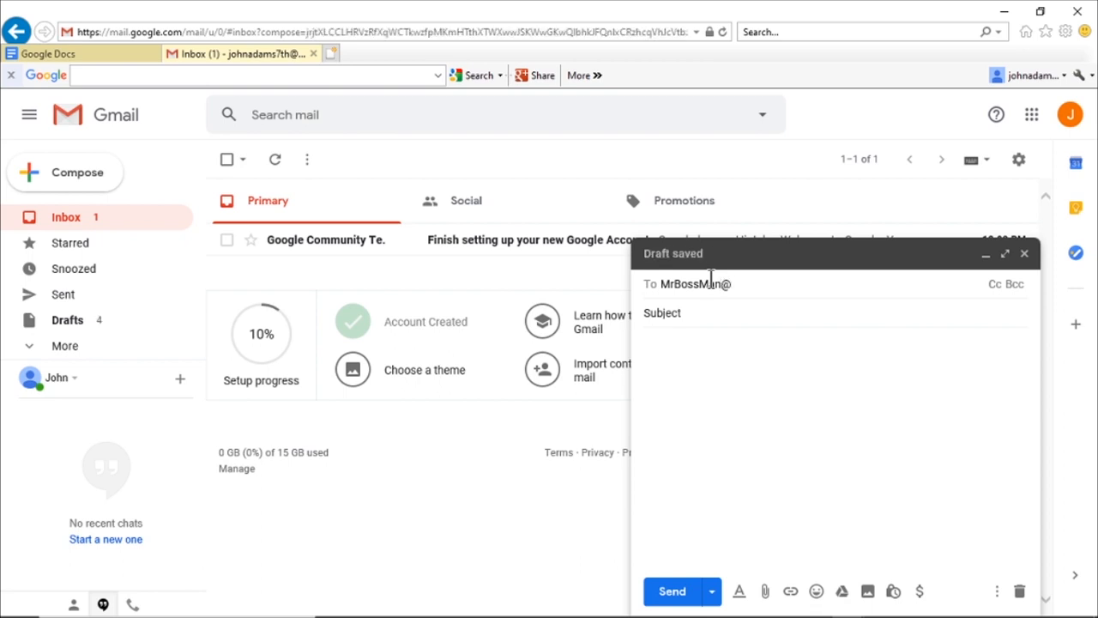
{"action": "key", "text": "Return"}
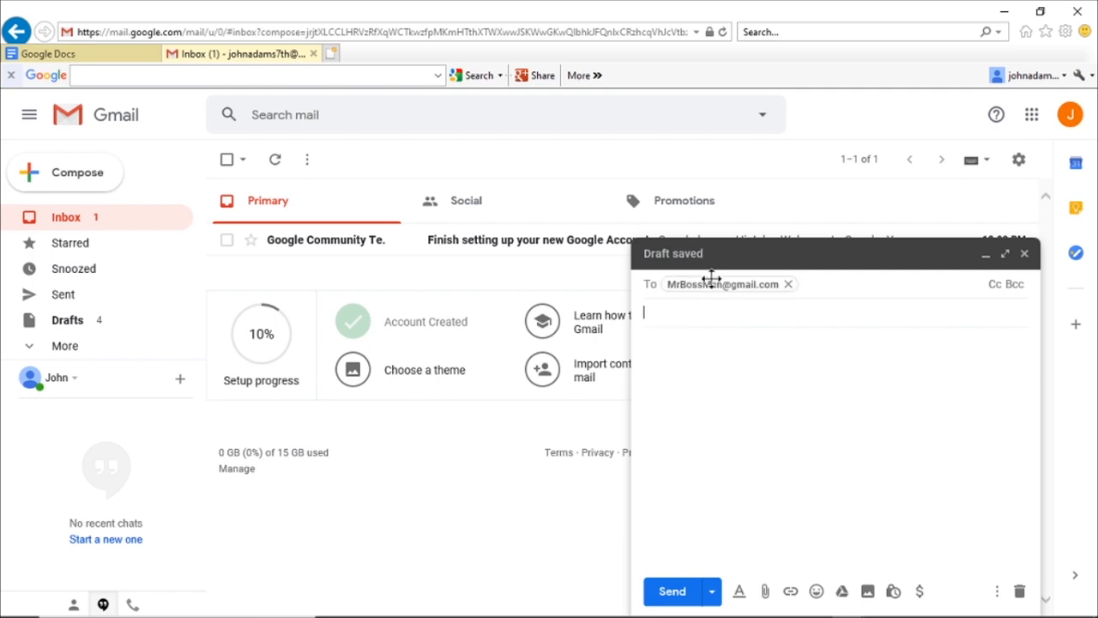
{"action": "mouse_move", "coordinate": [711, 277]}
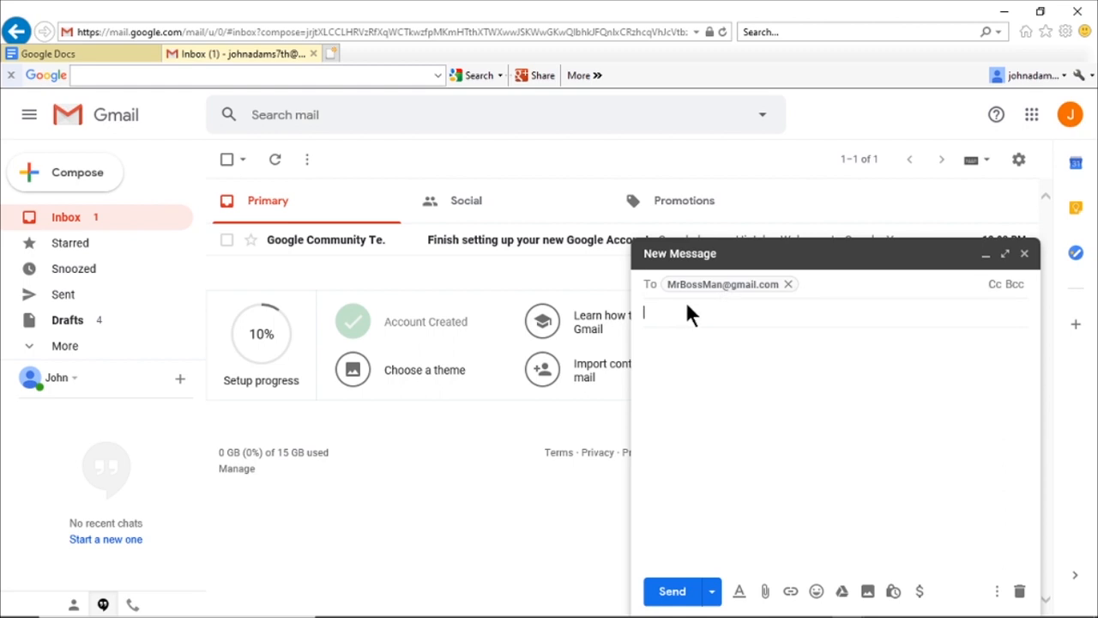
Step: Enter the subject 'My Resume' and a greeting line addressed to the recipient
{"action": "type", "text": "My Resume"}
{"action": "key", "text": "Tab"}
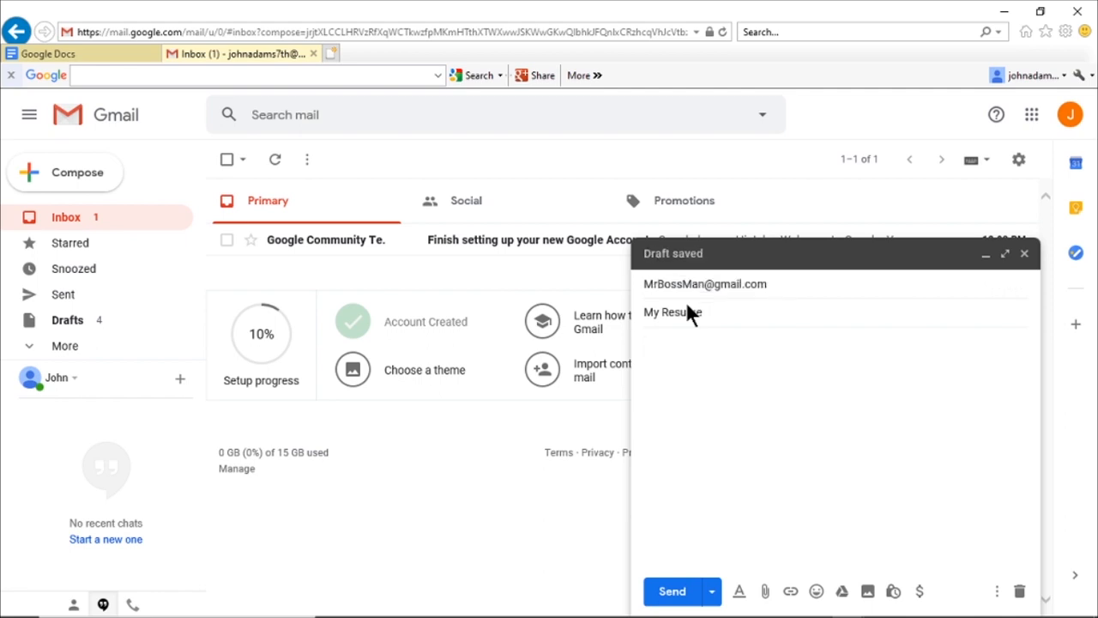
{"action": "type", "text": "Dear Mr"}
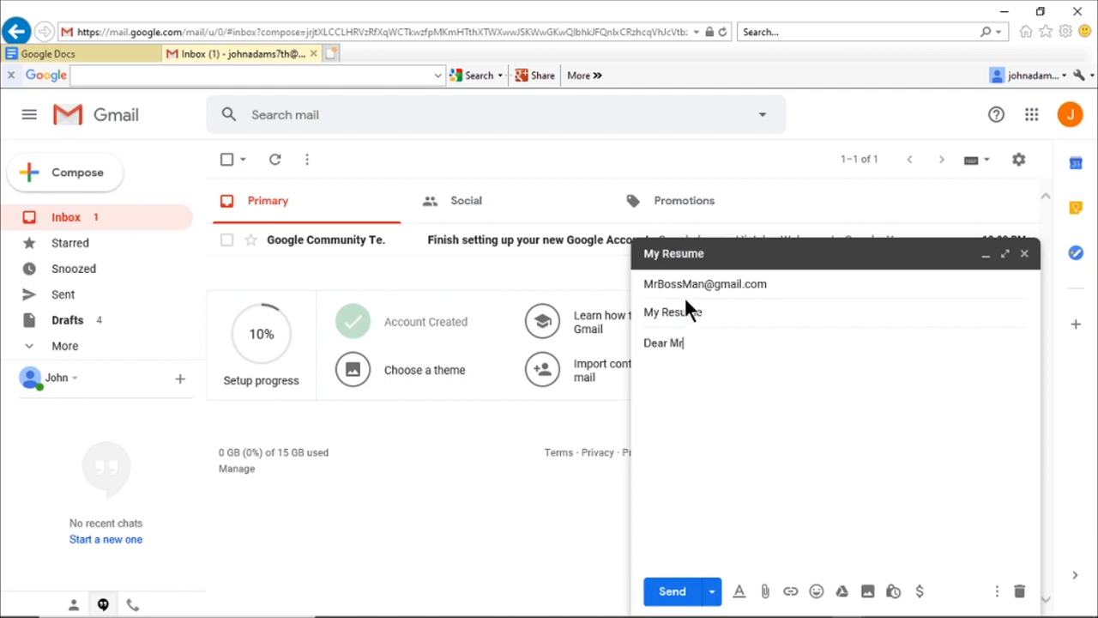
{"action": "type", "text": ". Bossman:"}
{"action": "key", "text": "Return"}
{"action": "key", "text": "Return"}
Step: Write 'Thank you for talking to me, here is my resume.' and sign with the sender's name
{"action": "type", "text": "Thank"}
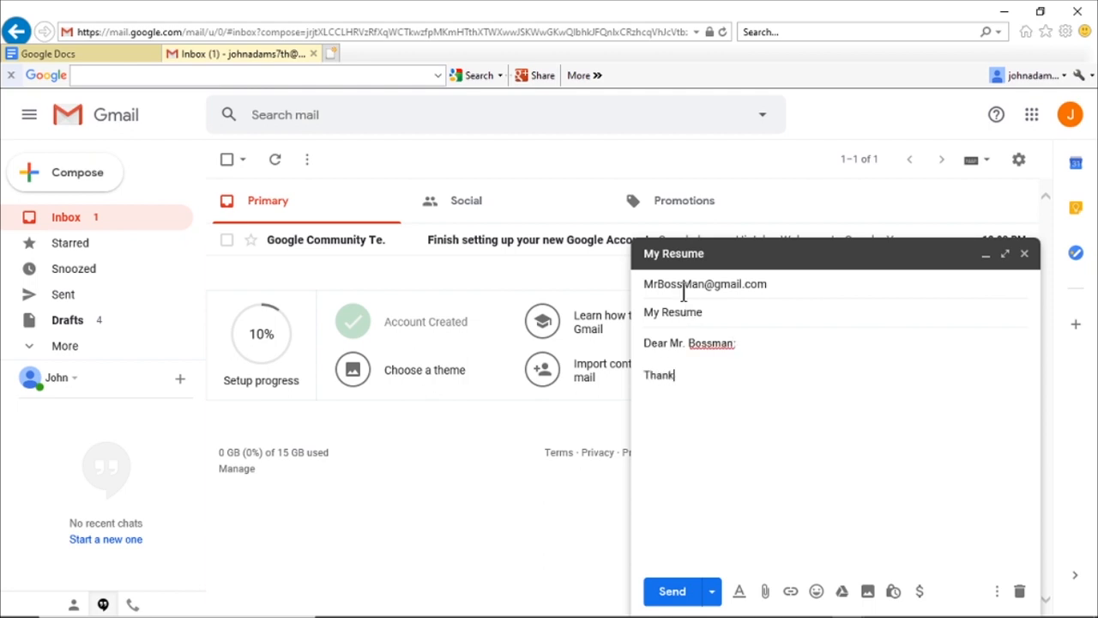
{"action": "type", "text": " you"}
{"action": "mouse_move", "coordinate": [680, 292]}
{"action": "type", "text": "talk"}
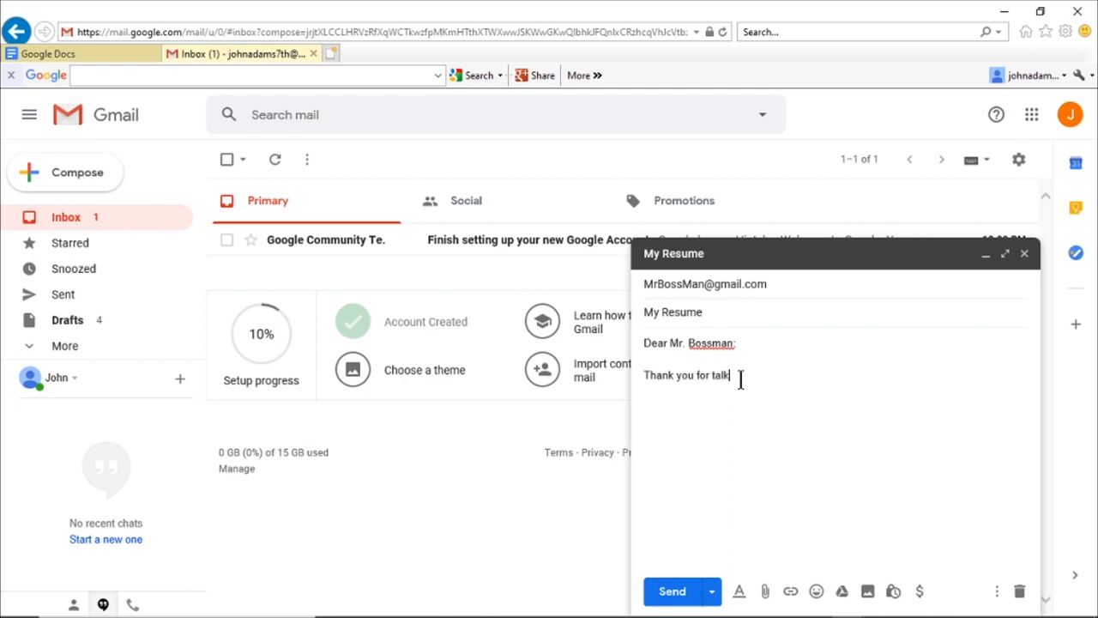
{"action": "type", "text": "ing to me, here is my resume"}
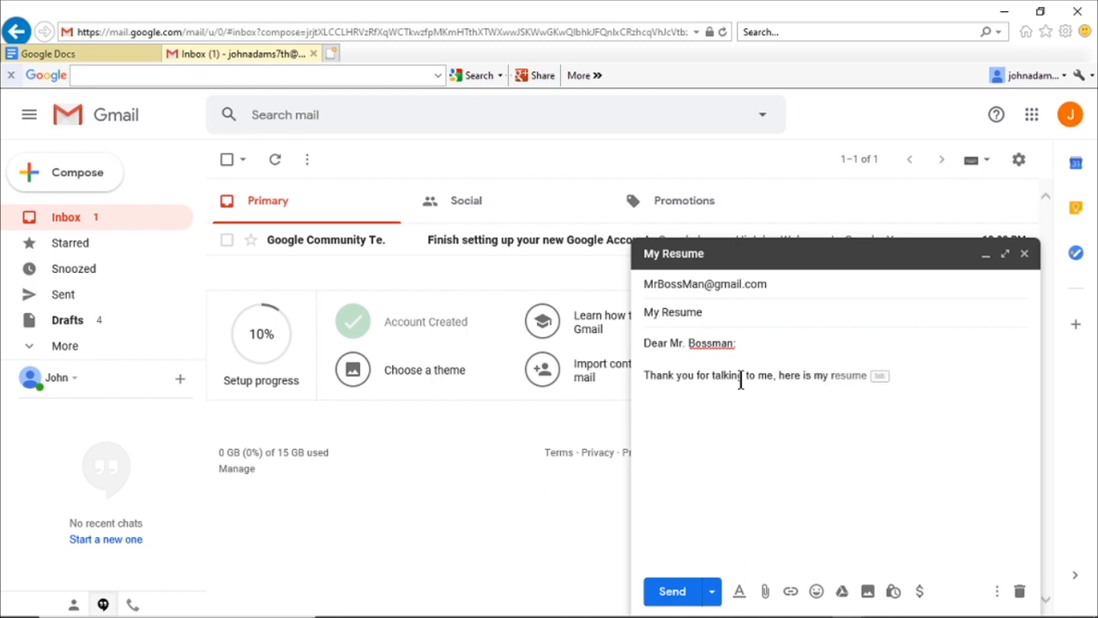
{"action": "type", "text": "."}
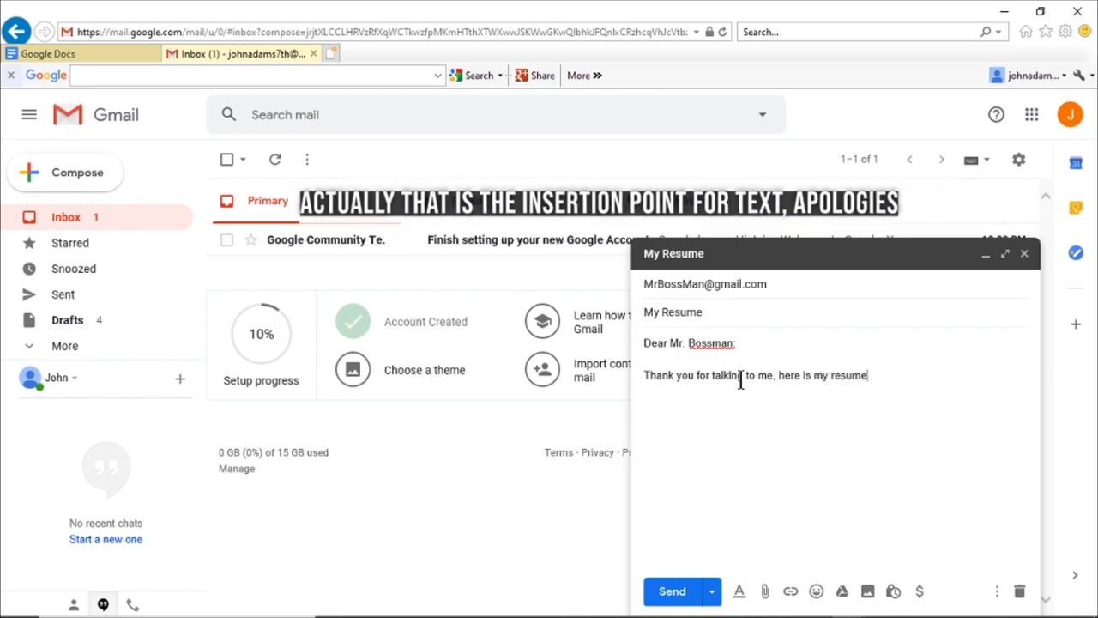
{"action": "key", "text": "Return"}
{"action": "key", "text": "Return"}
{"action": "type", "text": "Ada"}
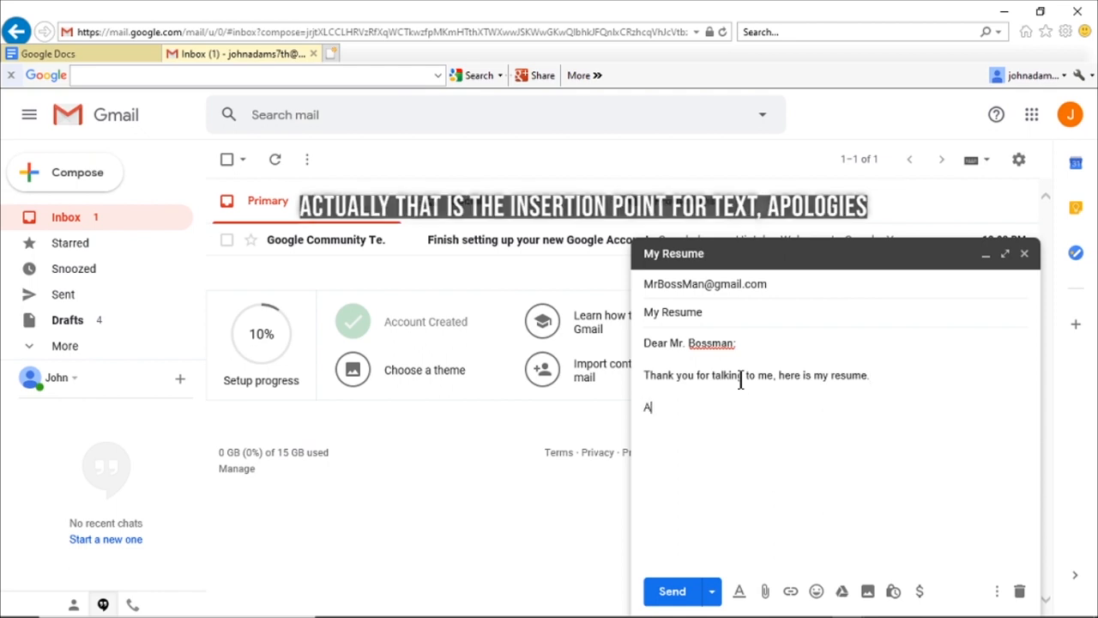
{"action": "key", "text": "BackSpace"}
{"action": "key", "text": "BackSpace"}
{"action": "key", "text": "BackSpace"}
{"action": "type", "text": "J"}
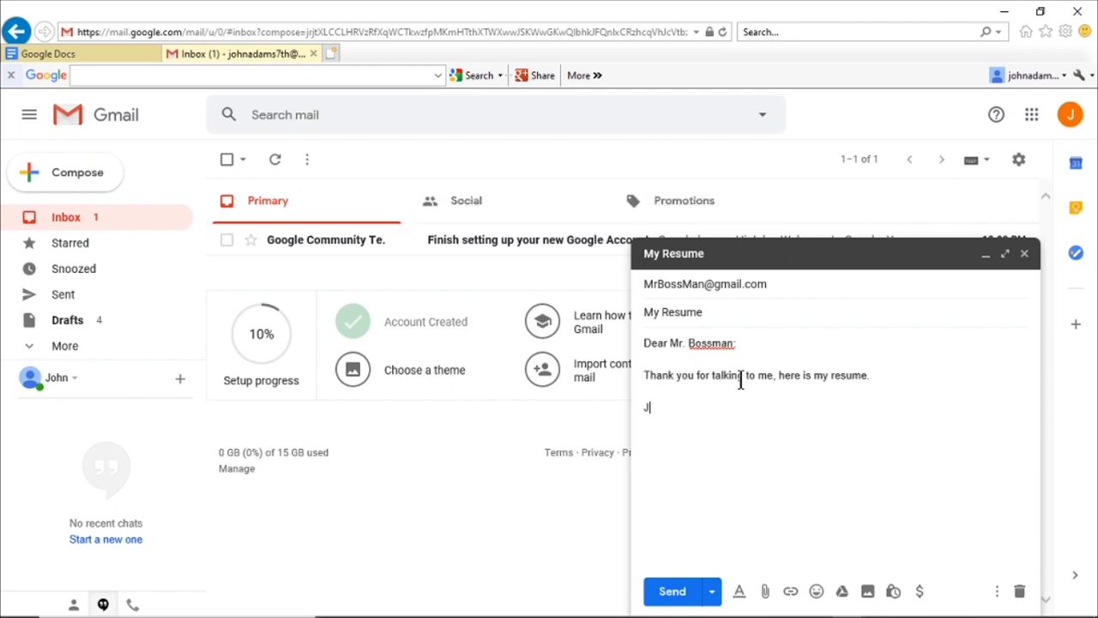
{"action": "type", "text": "ohn Adams"}
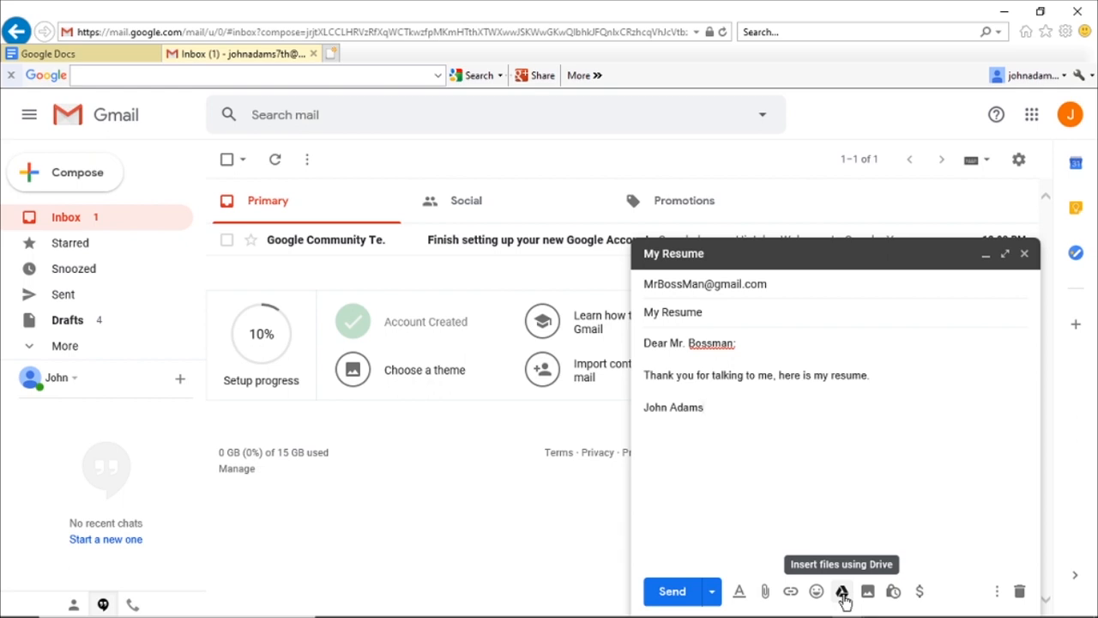
Step: Insert the Resume document from Google Drive into the message as a Drive link
{"action": "left_click", "coordinate": [842, 594]}
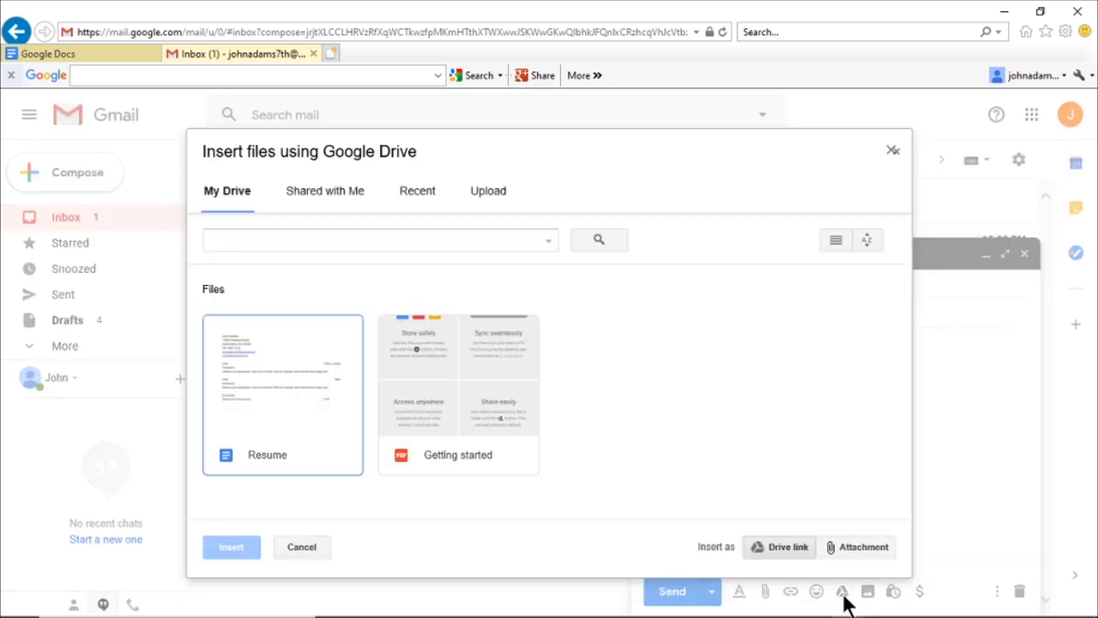
{"action": "left_click", "coordinate": [329, 434]}
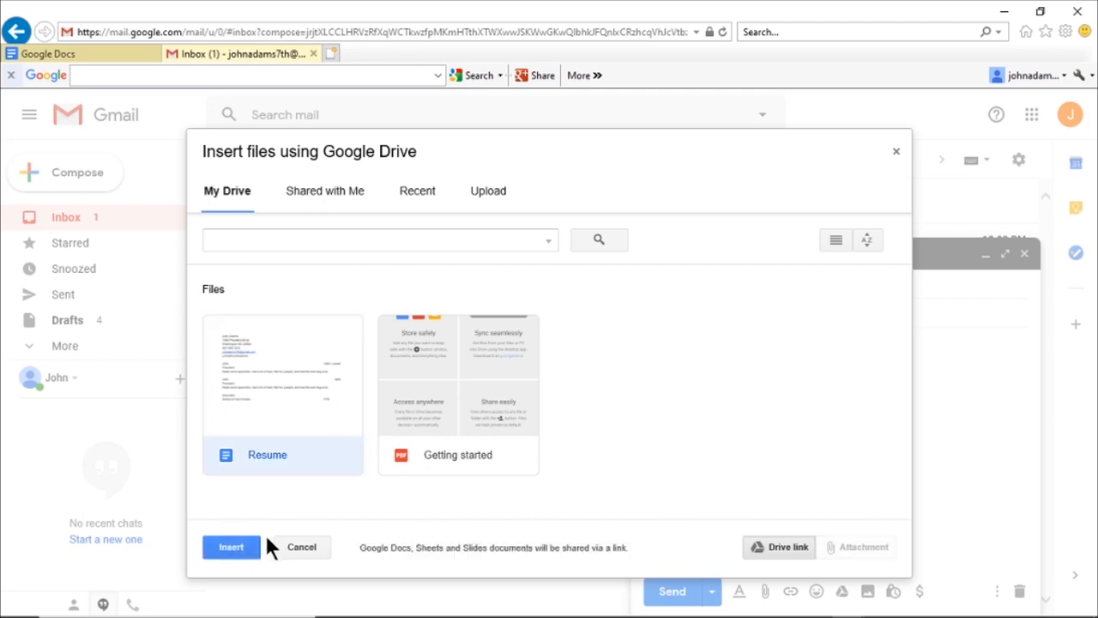
{"action": "left_click", "coordinate": [244, 544]}
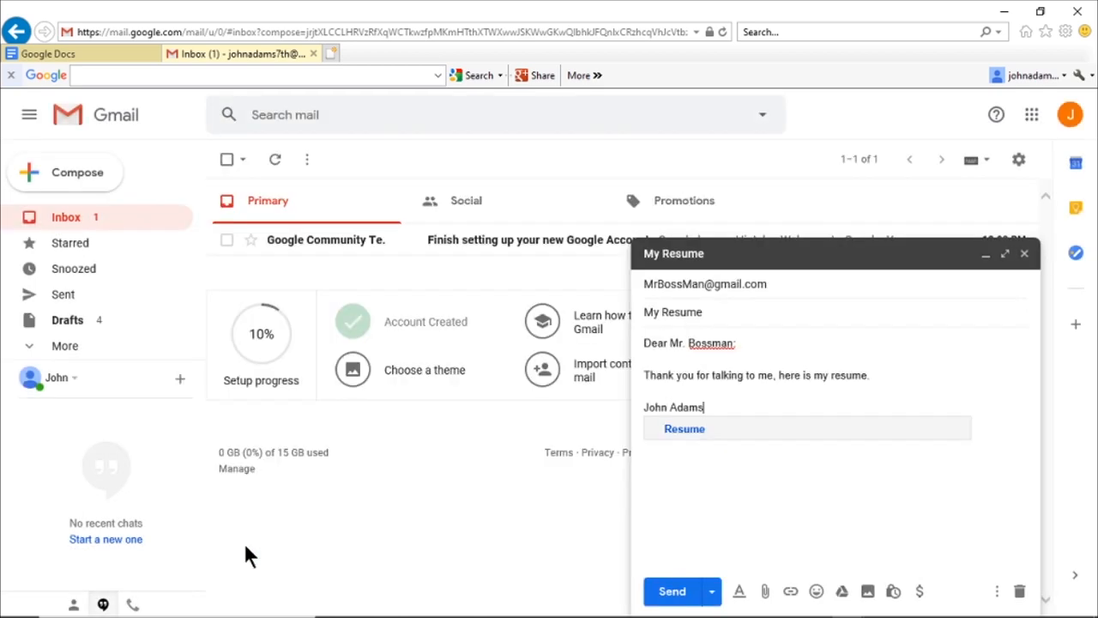